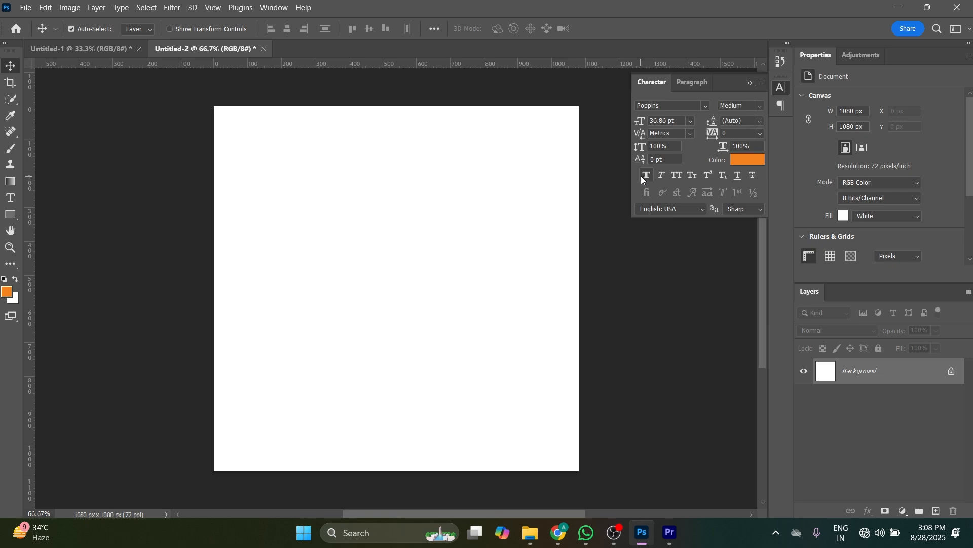
Step: Place the racing driver, F1 logo, Porsche logo and red Porsche 911 images from Downloads into the Untitled-2 canvas at their default sizes
mouse_move(526, 543)
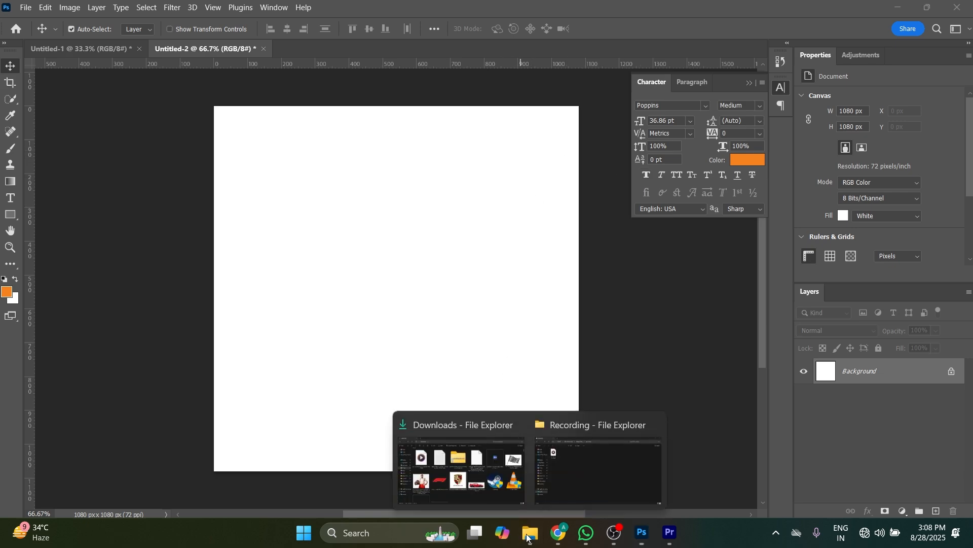
left_click(504, 472)
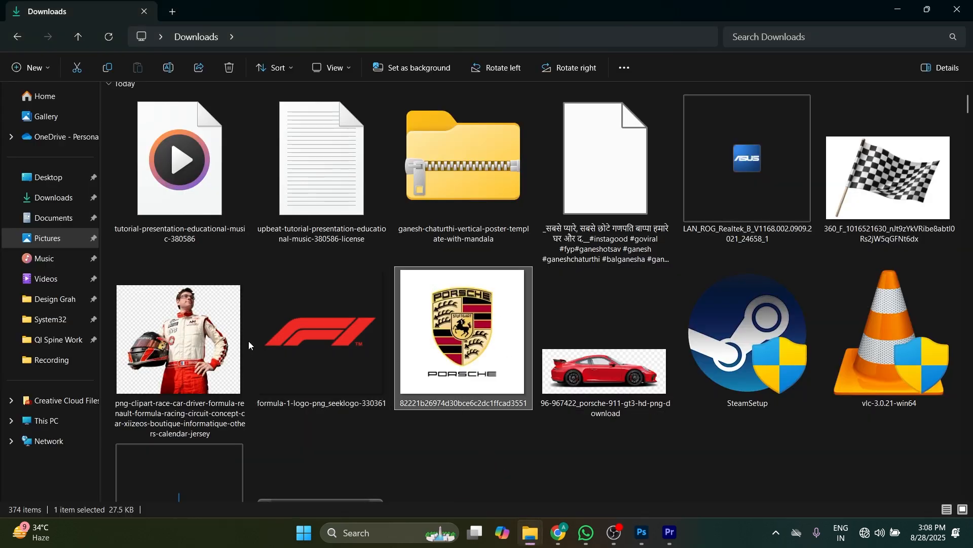
left_click(219, 336, "ctrl")
left_click(327, 332, "ctrl")
left_click(563, 359, "ctrl")
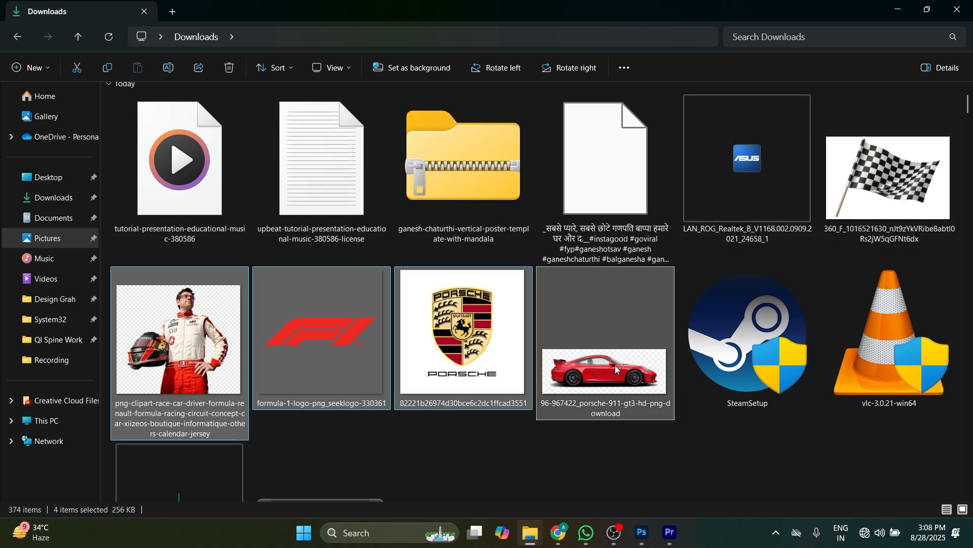
left_click_drag(569, 372, 441, 393)
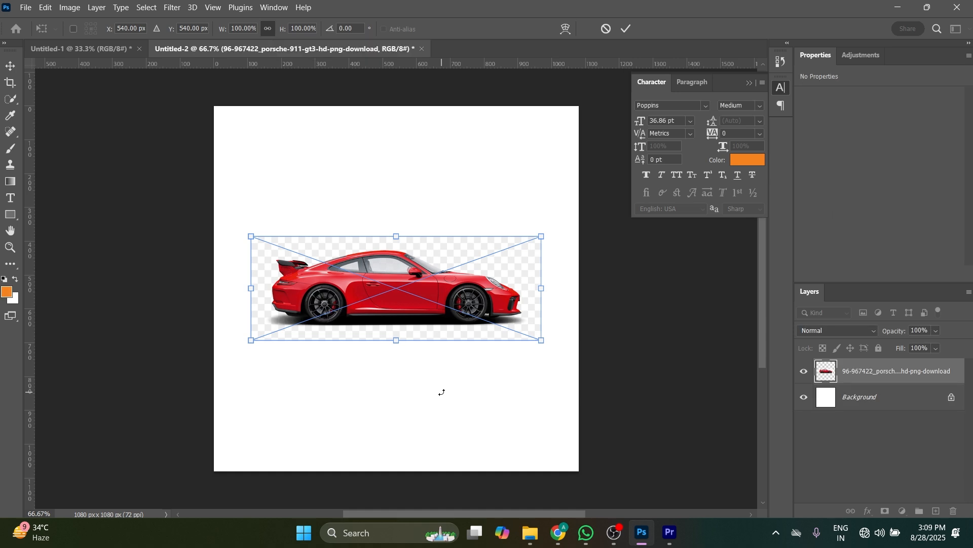
key("Return")
key("Return")
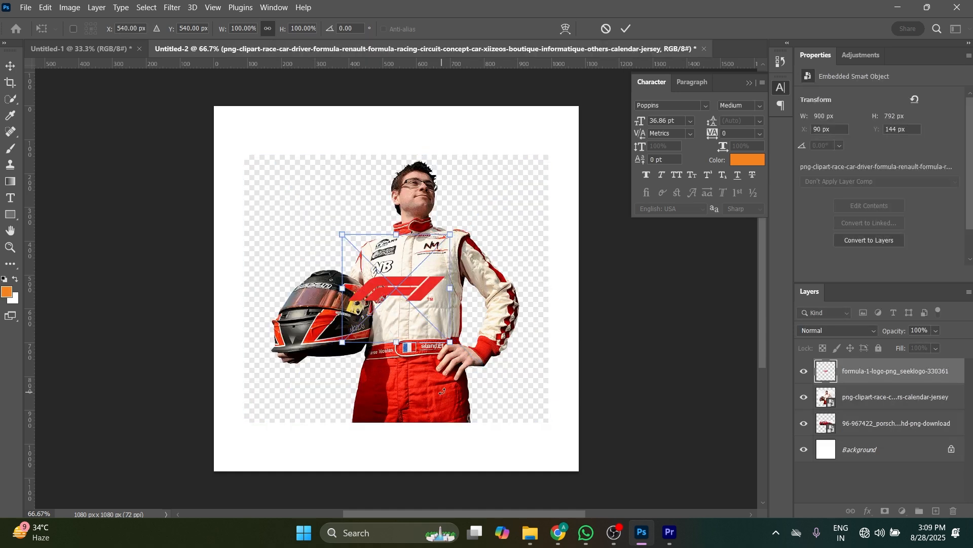
key("Return")
key("Return")
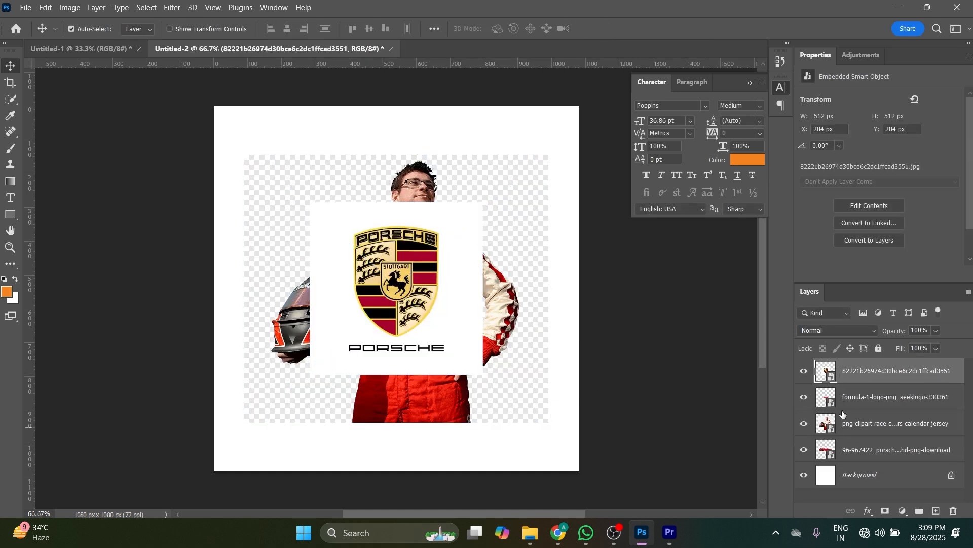
Step: Hide the Porsche logo, F1 logo and driver layers, and rasterize all four placed image layers
left_click_drag(808, 372, 809, 450)
left_click(805, 450)
right_click(857, 449)
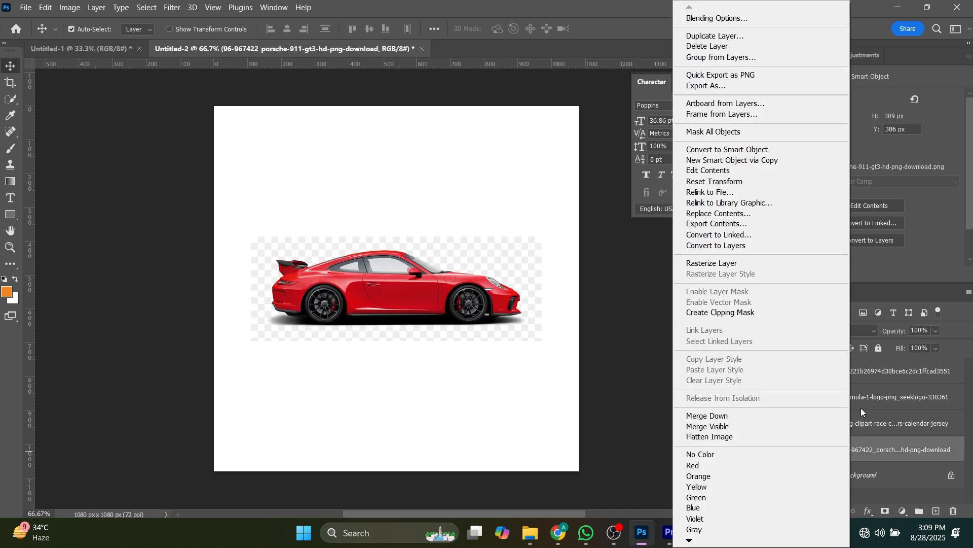
left_click(865, 376)
left_click(865, 376, "shift")
right_click(864, 373)
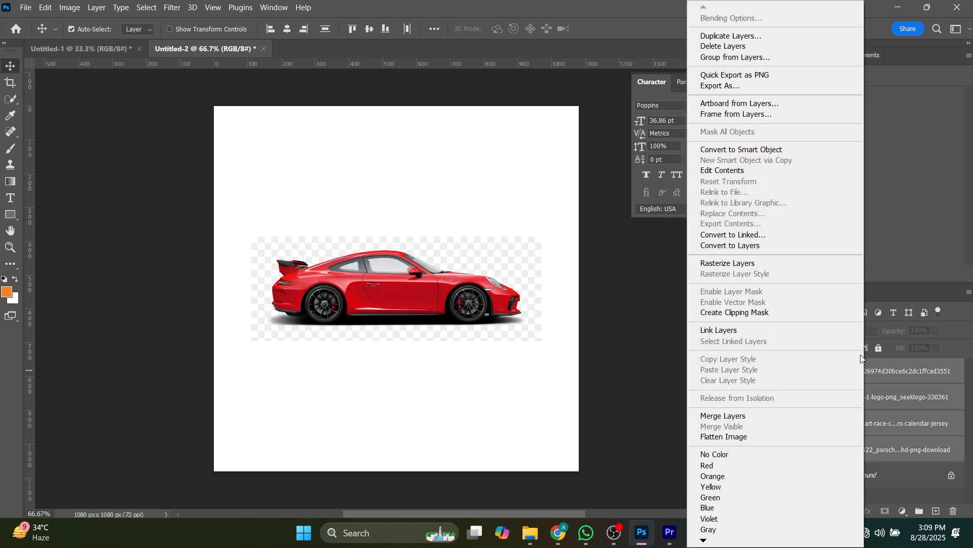
left_click(744, 261)
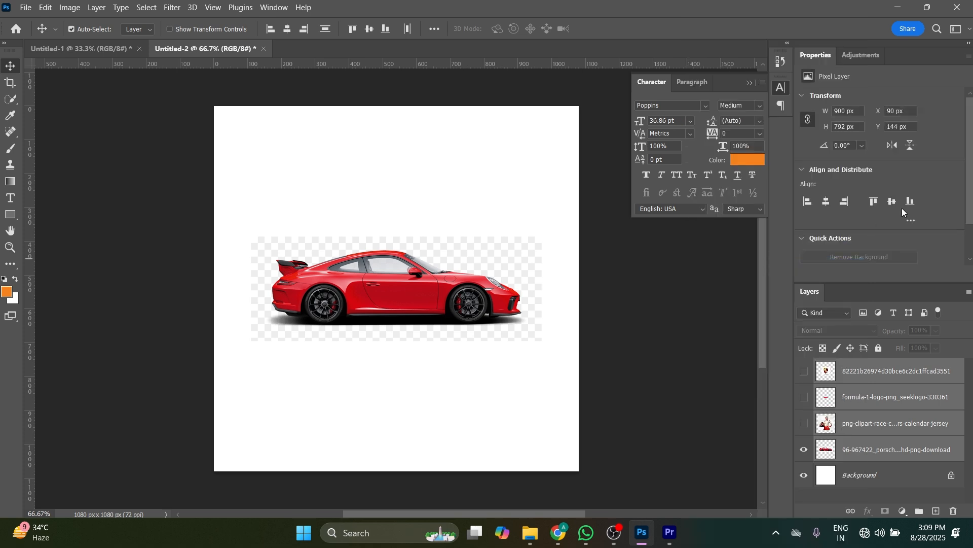
Step: Isolate the car from its checkered background on a new layer, delete the original car layer, and shift the cutout lower on the canvas
scroll(921, 205, "down", 1)
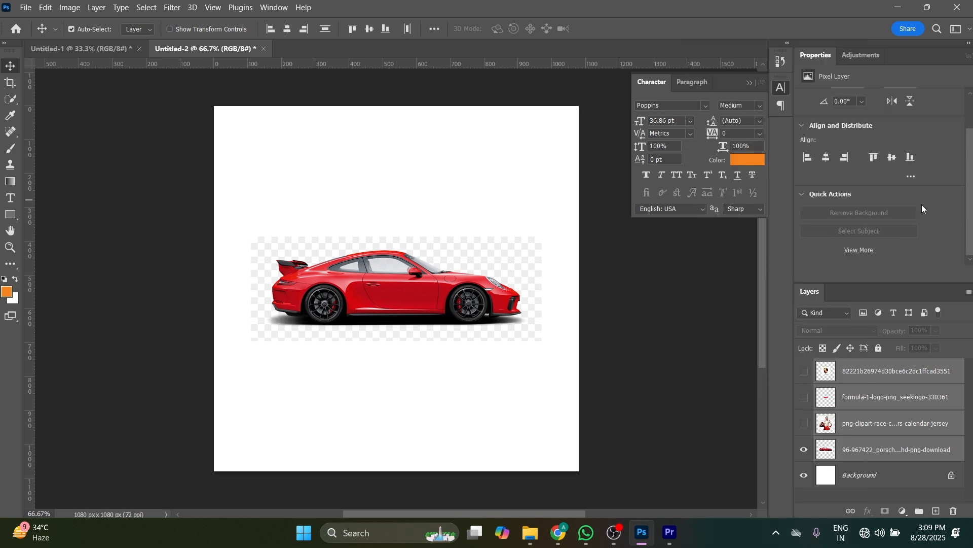
left_click(867, 451)
left_click(858, 236)
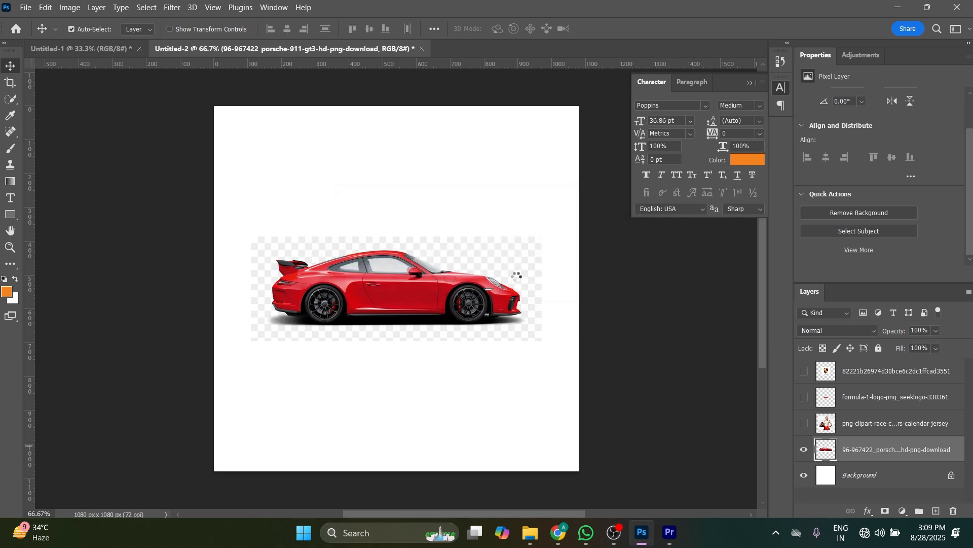
key("ctrl+j")
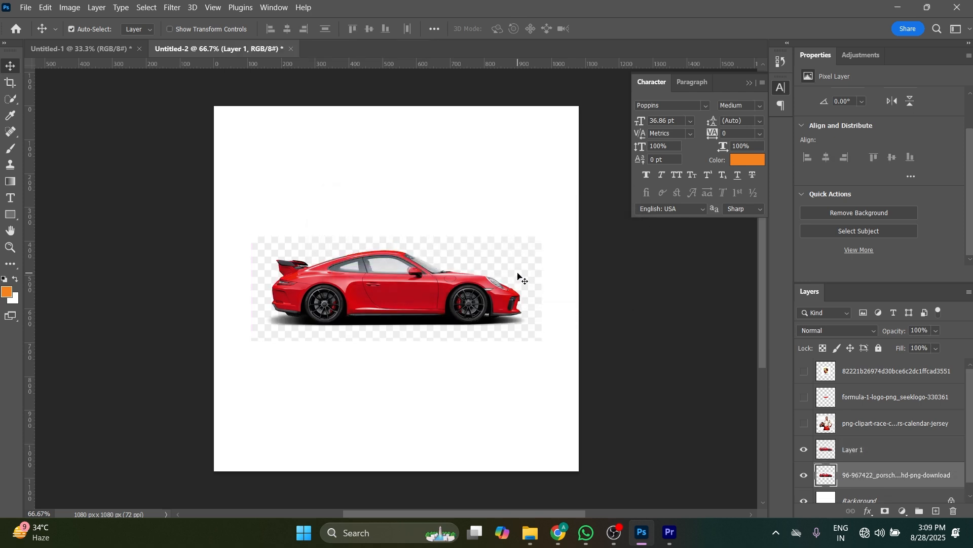
left_click(518, 276)
key("Delete")
left_click_drag(467, 292, 467, 348)
Step: Draw a flat ellipse about 717 by 52 px under the car's wheels and place its layer beneath the car layer
left_click(5, 215)
left_click(49, 223)
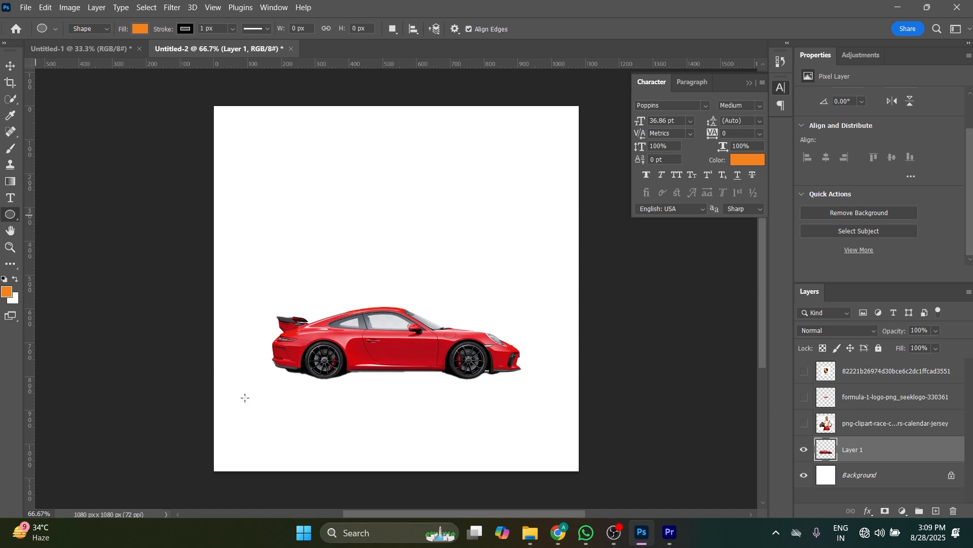
left_click_drag(271, 367, 512, 383)
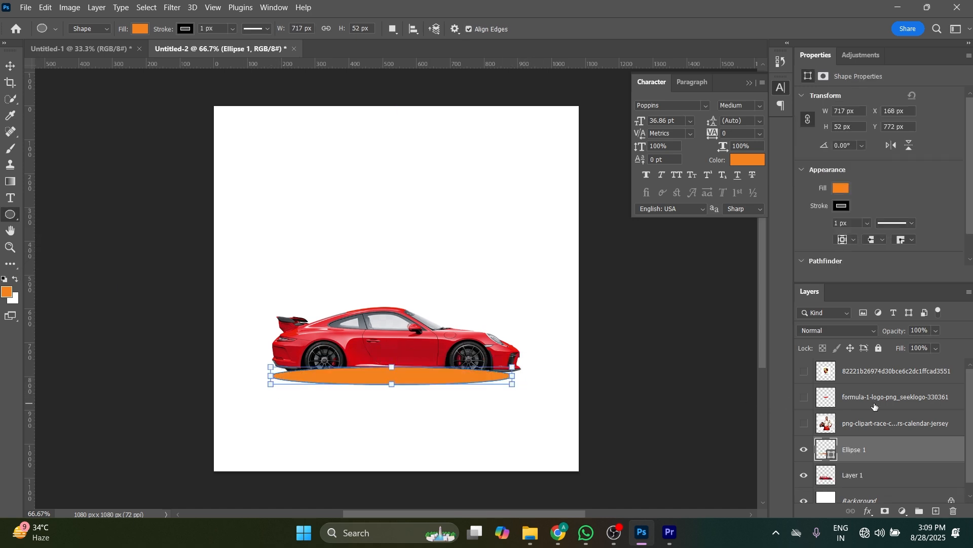
key("b")
left_click_drag(848, 453, 856, 468)
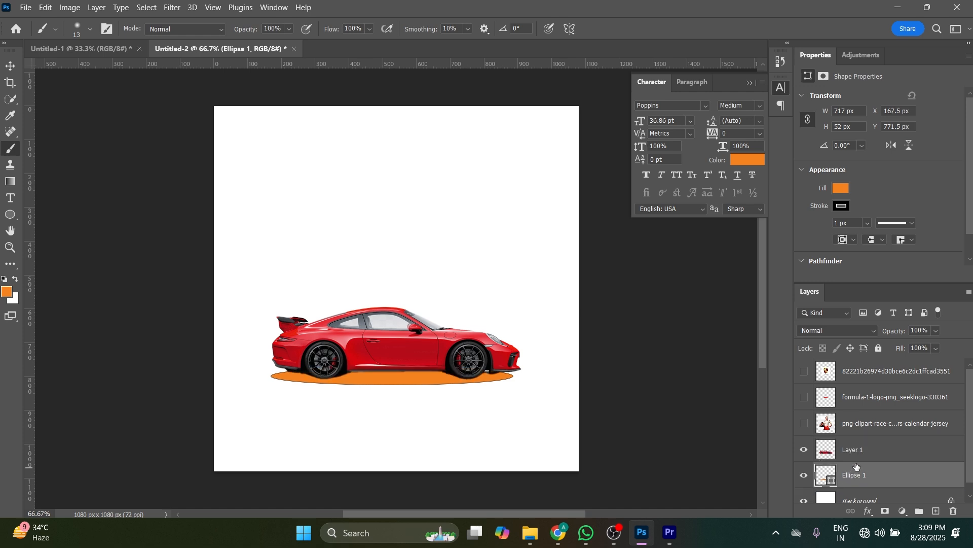
Step: Set the ellipse's fill to black and remove its stroke
key("v")
left_click(841, 188)
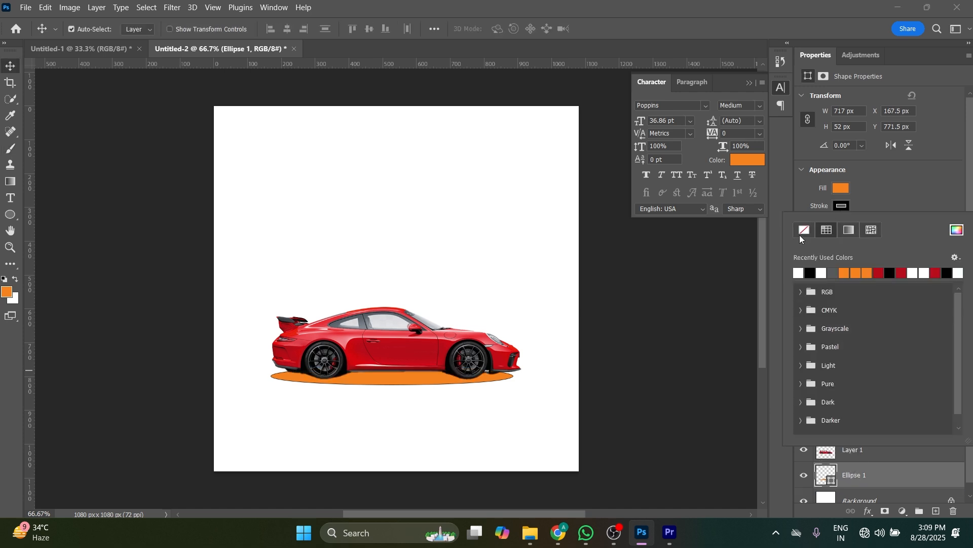
left_click(841, 190)
left_click(811, 255)
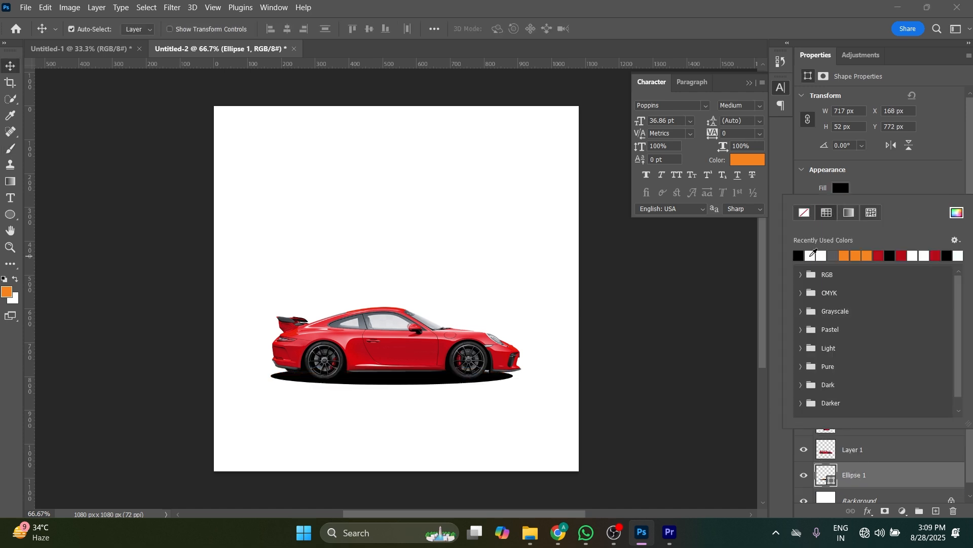
Step: Convert the ellipse to a smart object with an 8.2-pixel Gaussian Blur, and move the car and its shadow slightly lower together
left_click(172, 7)
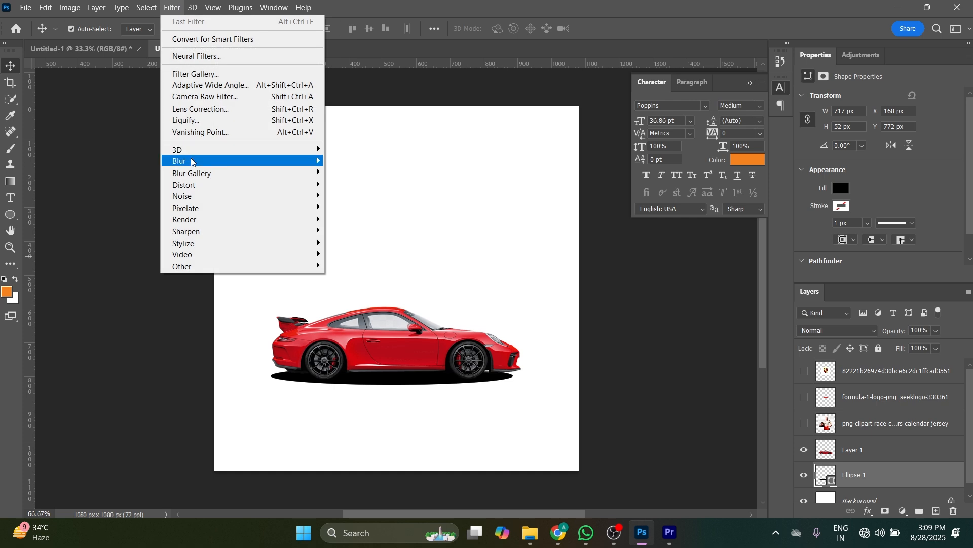
mouse_move(191, 161)
left_click(358, 208)
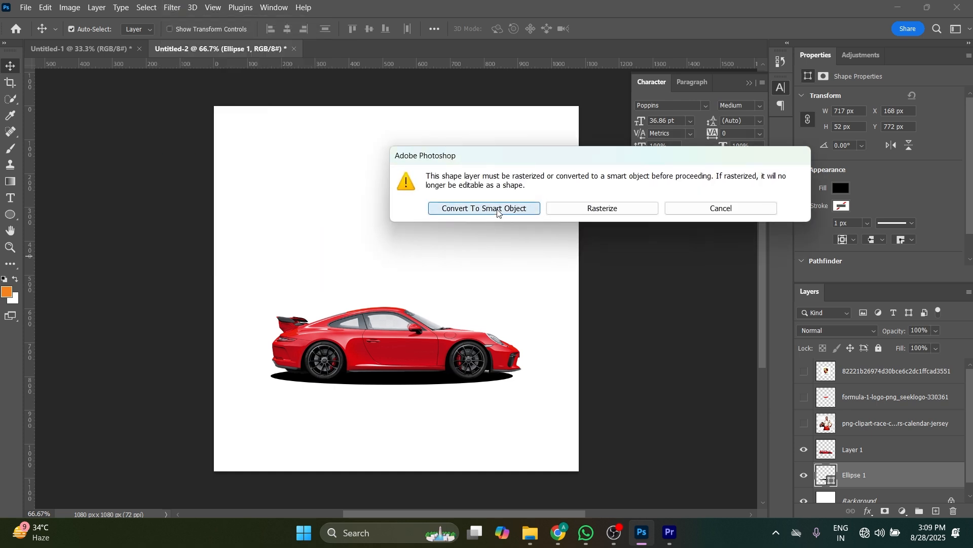
left_click(484, 209)
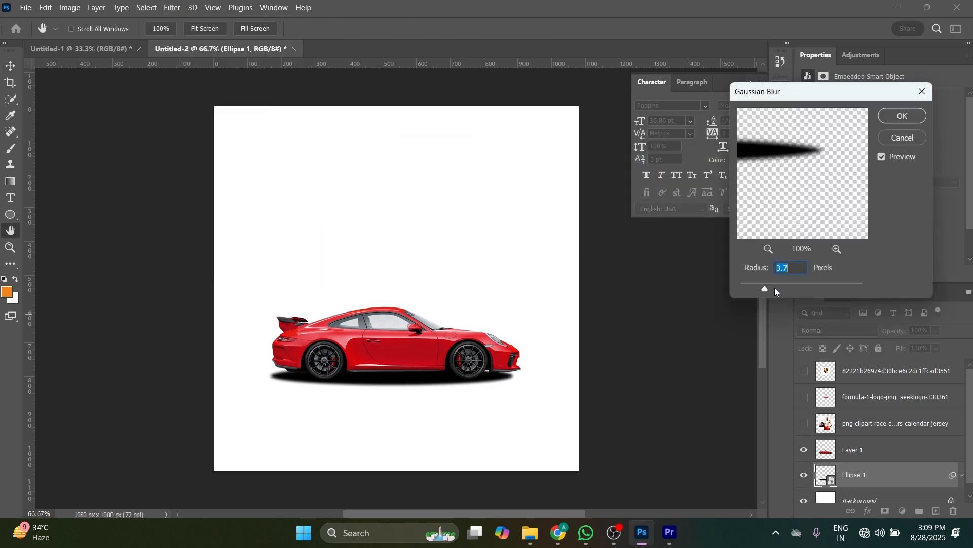
left_click_drag(775, 287, 798, 288)
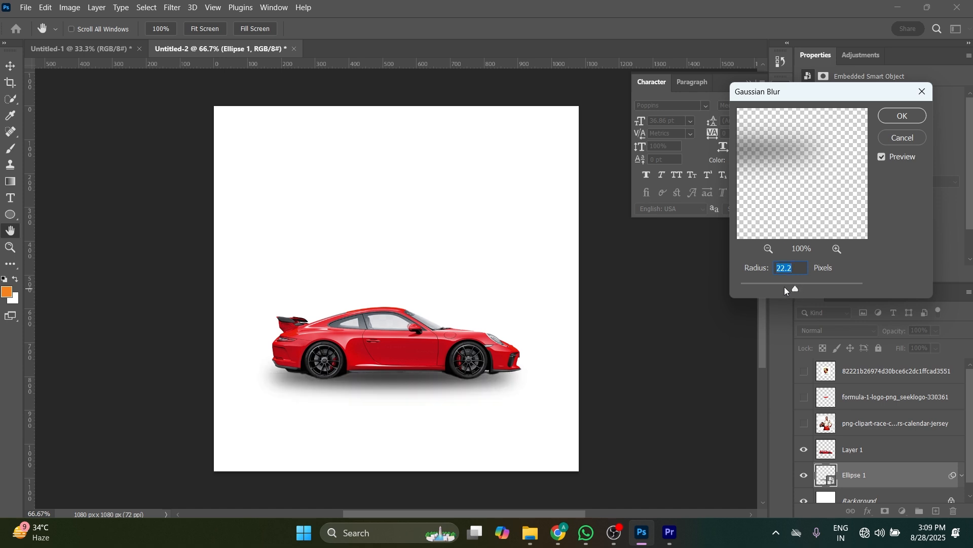
left_click(784, 288)
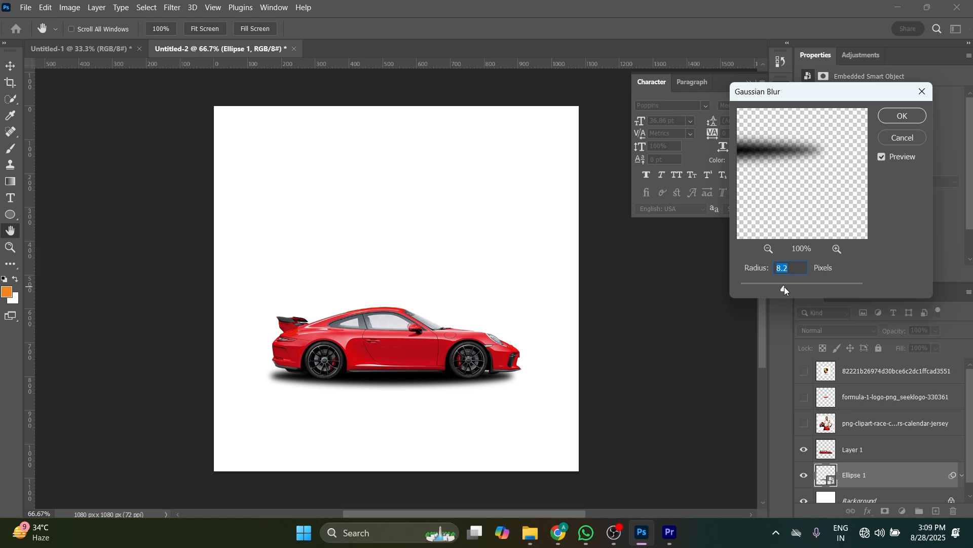
key("Return")
left_click_drag(303, 270, 417, 364)
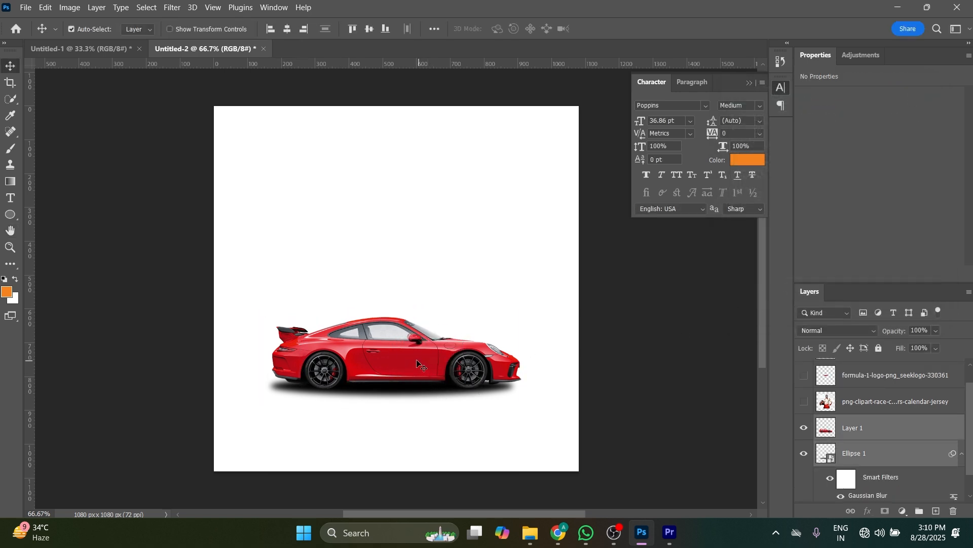
Step: Show the driver layer, copy the driver's cutout onto a new layer, and delete the original with the checkered background
left_click(887, 405)
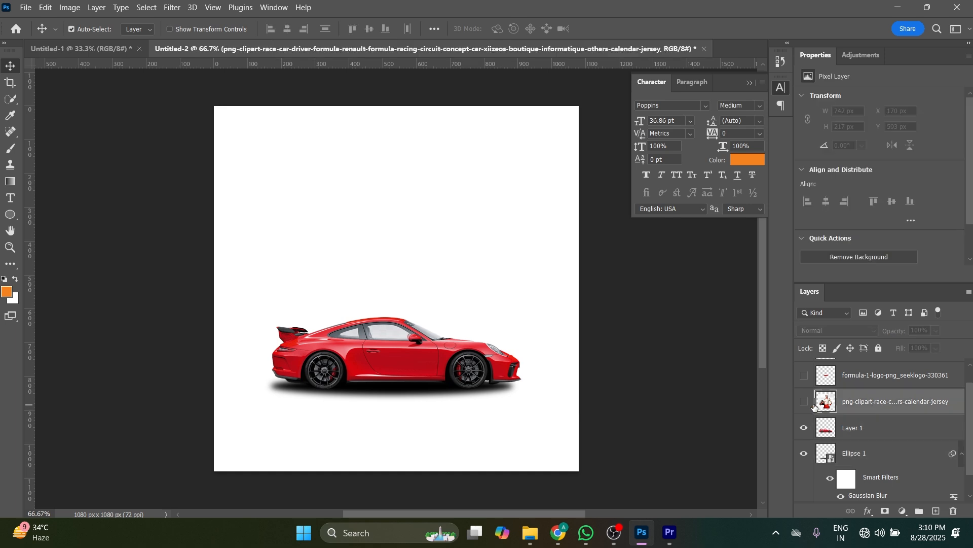
left_click(804, 402)
scroll(856, 214, "down", 2)
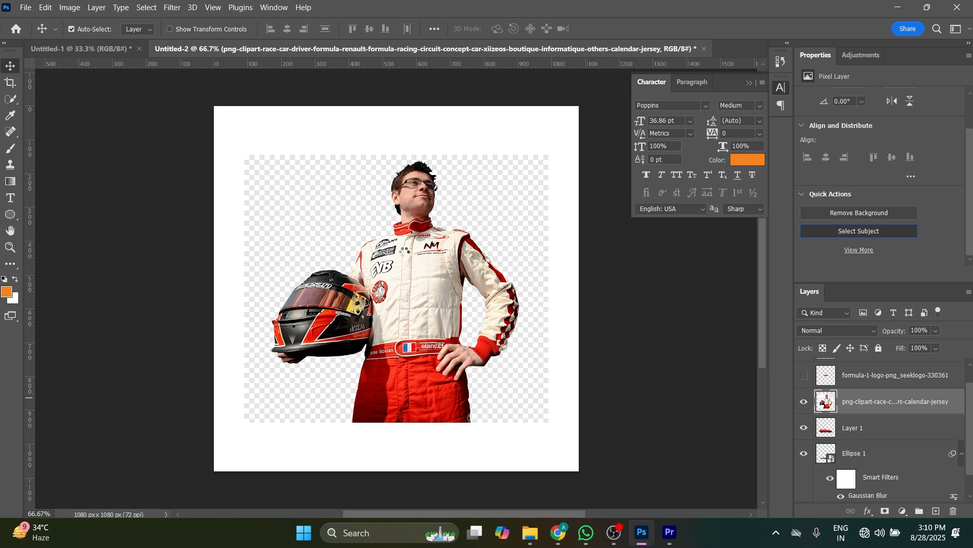
key("ctrl+j")
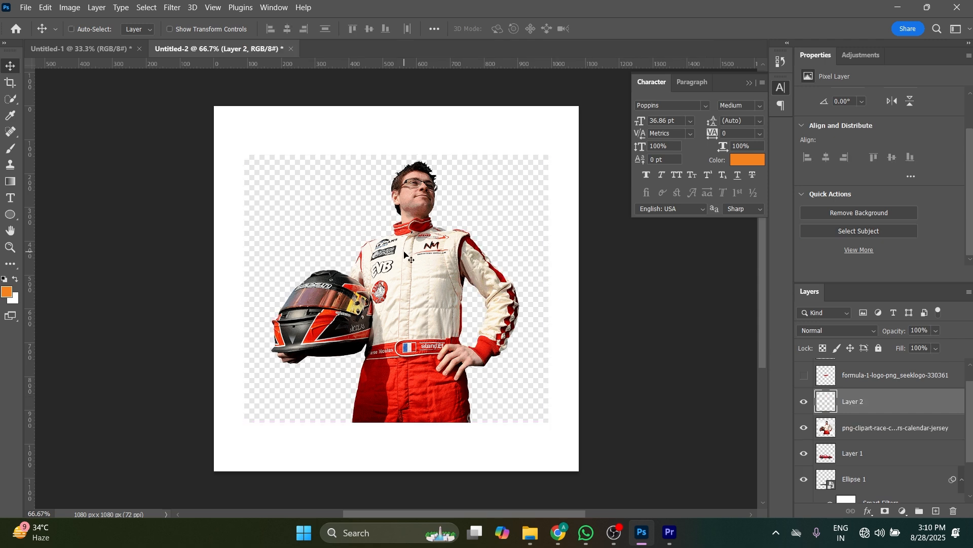
left_click(543, 374, "ctrl")
key("Delete")
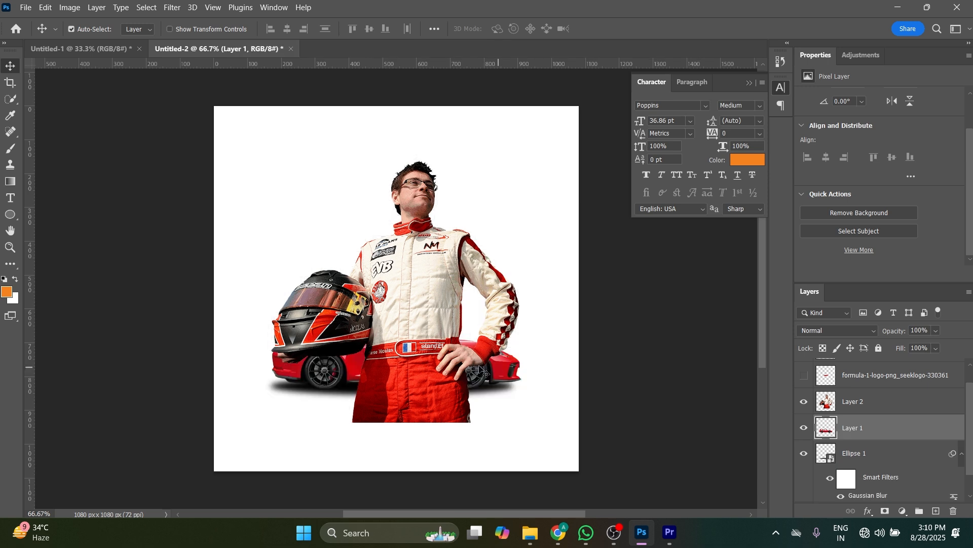
Step: Move the driver layer below the car and shadow layers, and position the driver higher on the canvas, standing behind the car
left_click_drag(481, 372, 465, 329)
left_click_drag(882, 403, 874, 479)
left_click_drag(399, 249, 395, 251)
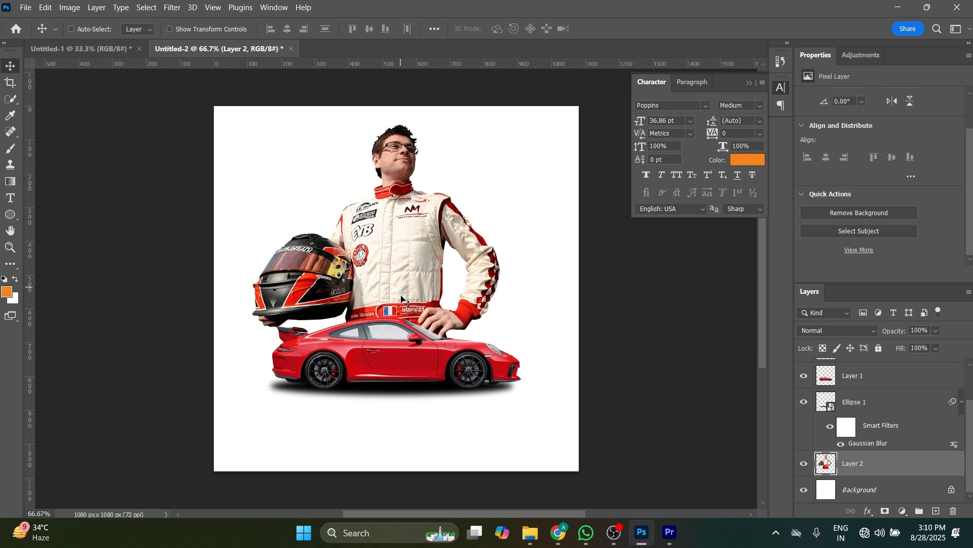
Step: Scale the driver down to about 87.5% and reposition him behind the car
key("ctrl+t")
left_click_drag(374, 387, 375, 354)
left_click_drag(384, 306, 382, 312)
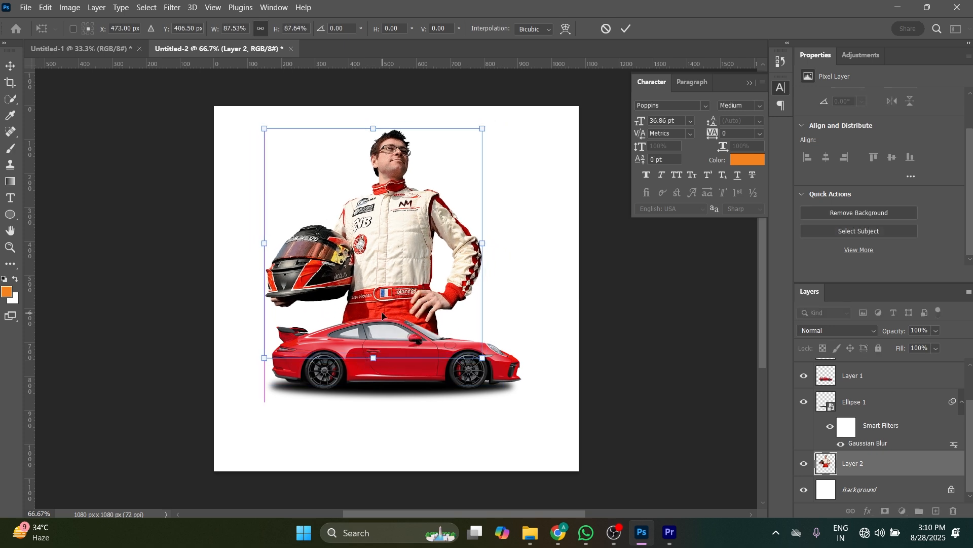
key("Return")
Step: Add a layer mask to the driver layer and try several white-to-black gradients to fade out his lower body
left_click(885, 510)
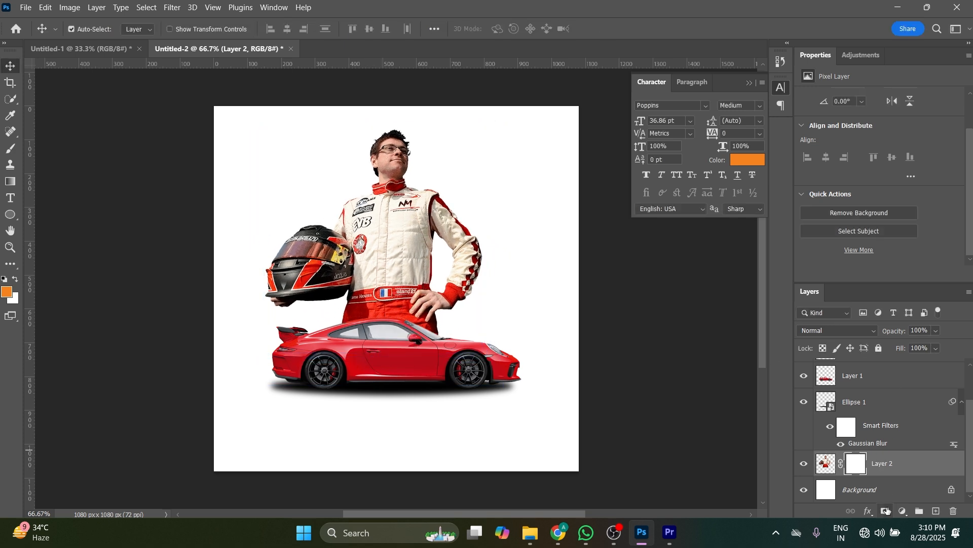
key("g")
left_click_drag(389, 238, 388, 237)
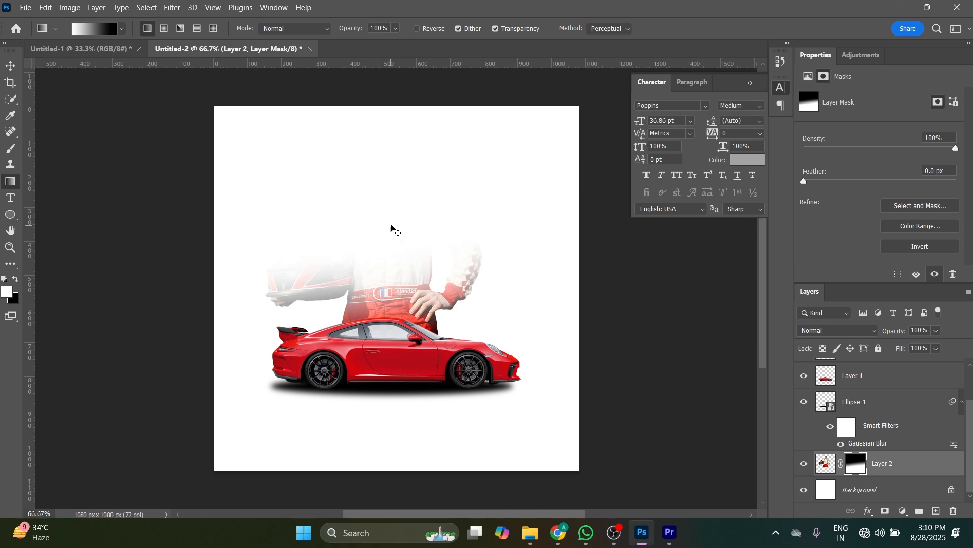
key("ctrl+z")
left_click_drag(393, 197, 399, 360)
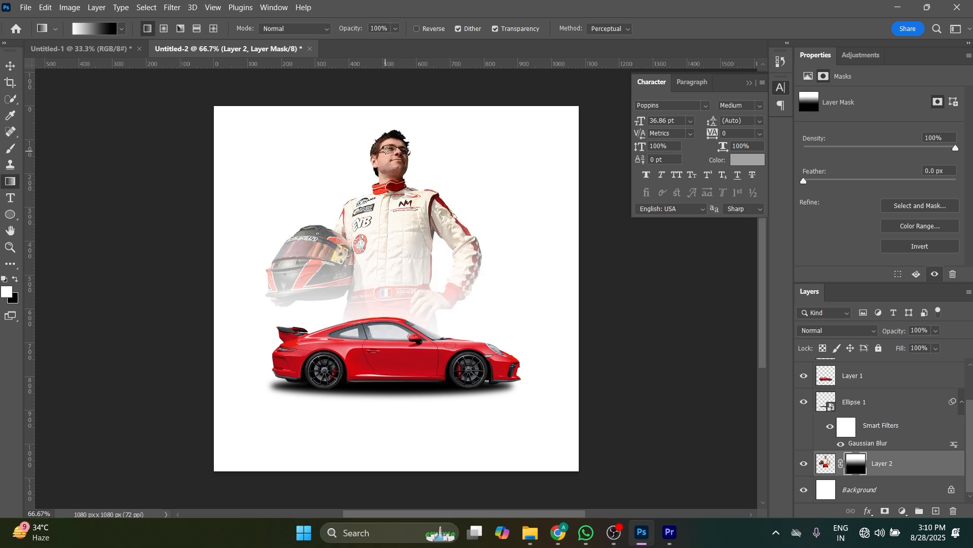
left_click_drag(385, 251, 391, 294)
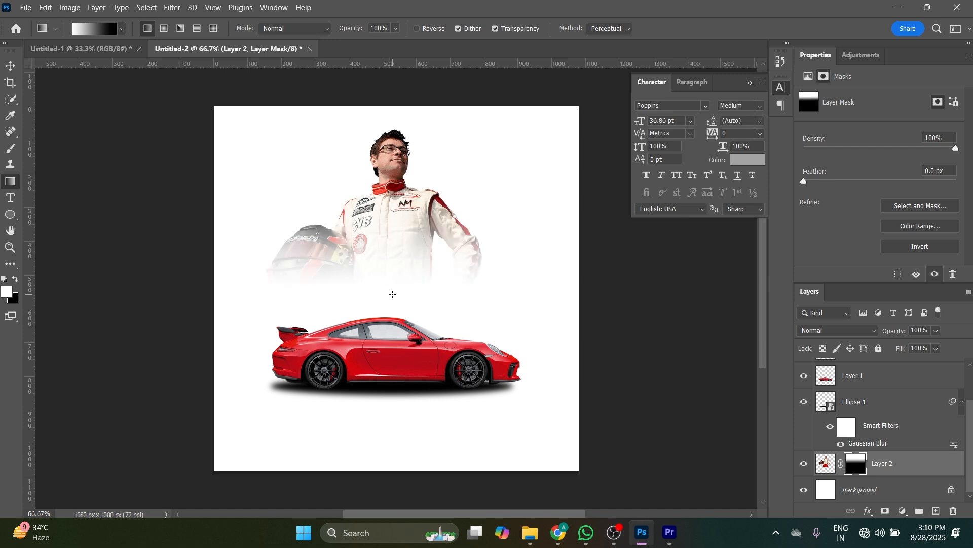
Step: Redraw the mask gradient from the driver's face down to the car for a softer fade, and move the driver slightly lower
left_click_drag(400, 162, 409, 326)
left_click_drag(409, 362, 409, 362)
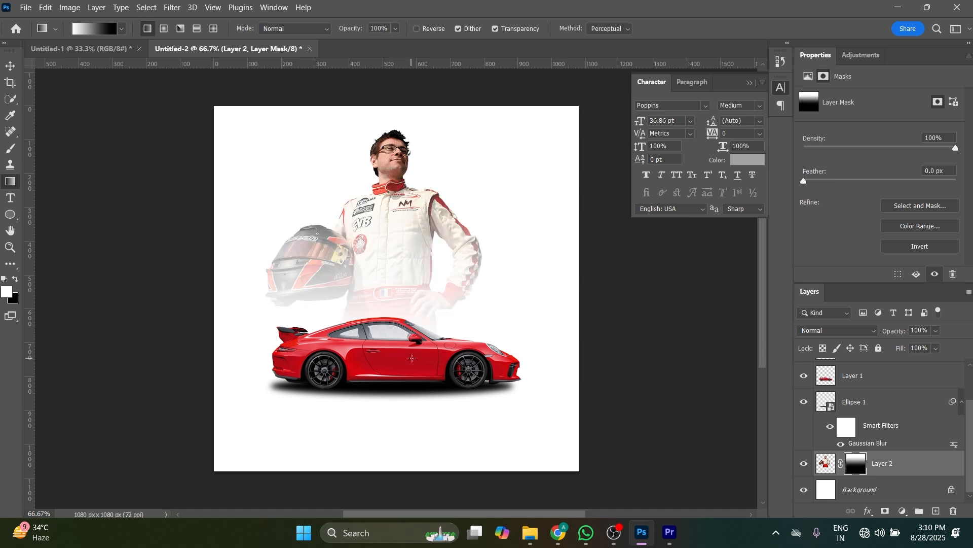
key("v")
left_click_drag(394, 269, 394, 280)
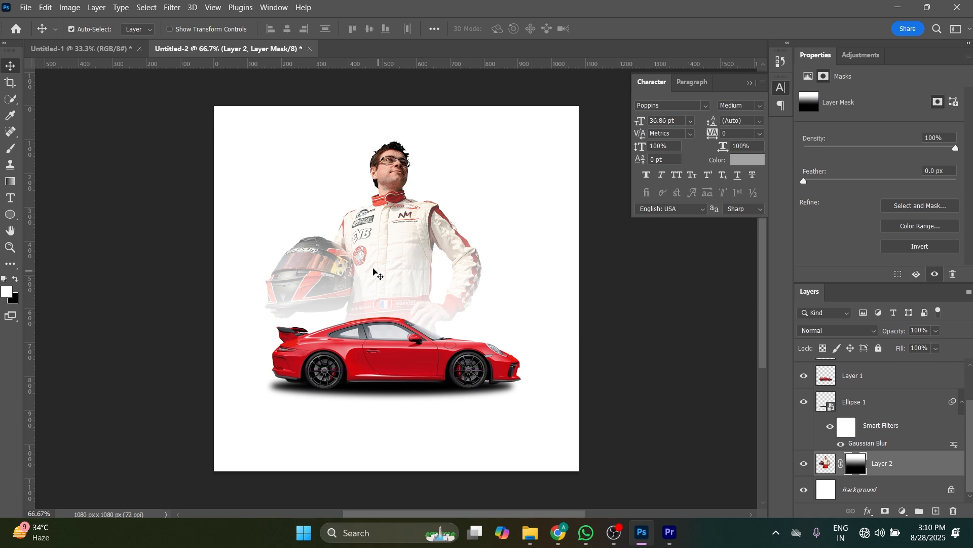
Step: Draw a rectangle of about 321 x 545 px from above the canvas's upper edge down over the driver's torso, layered directly below the driver
left_click_drag(256, 175, 495, 398)
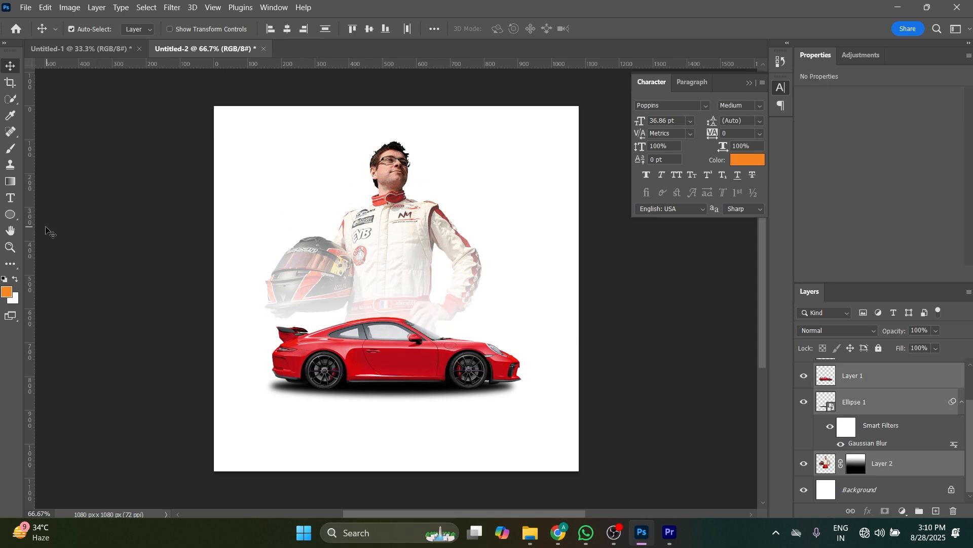
left_click_drag(17, 215, 43, 210)
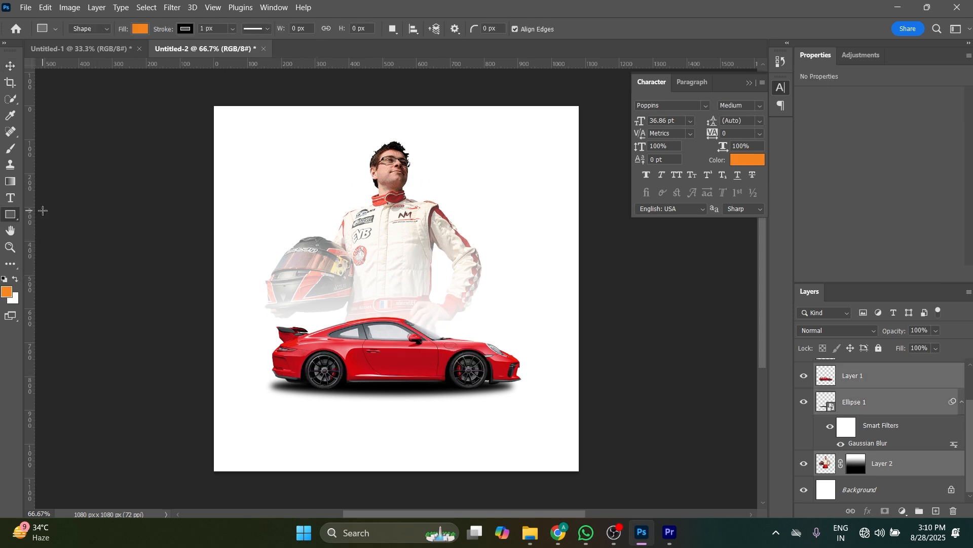
left_click_drag(335, 90, 444, 272)
key("v")
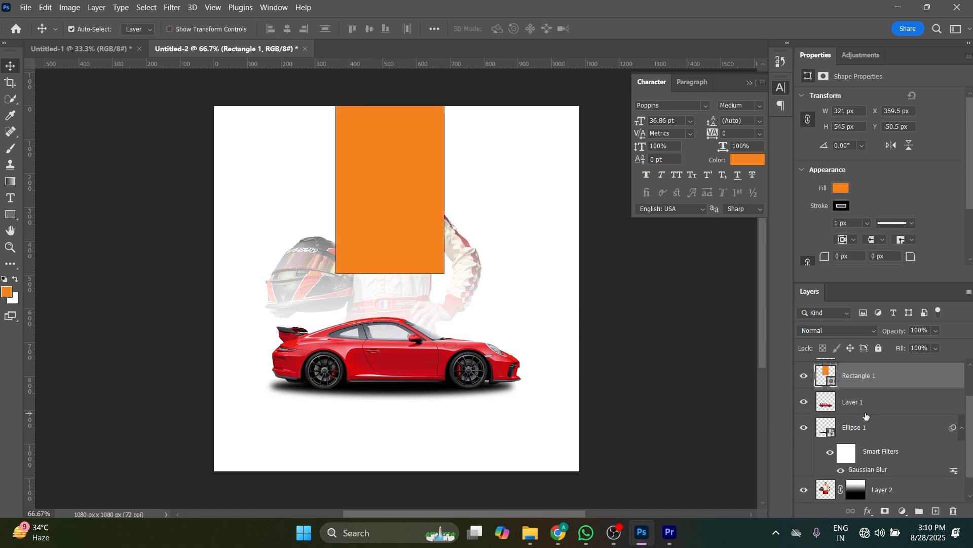
left_click_drag(858, 379, 862, 476)
Step: Remove the rectangle's stroke and change its fill to the dark red from the recently used colours
left_click(842, 206)
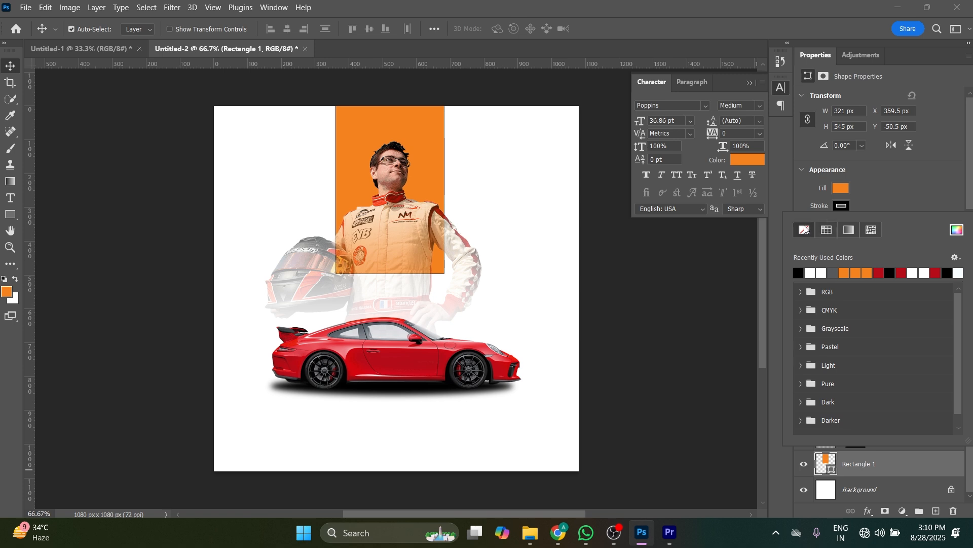
left_click(828, 229)
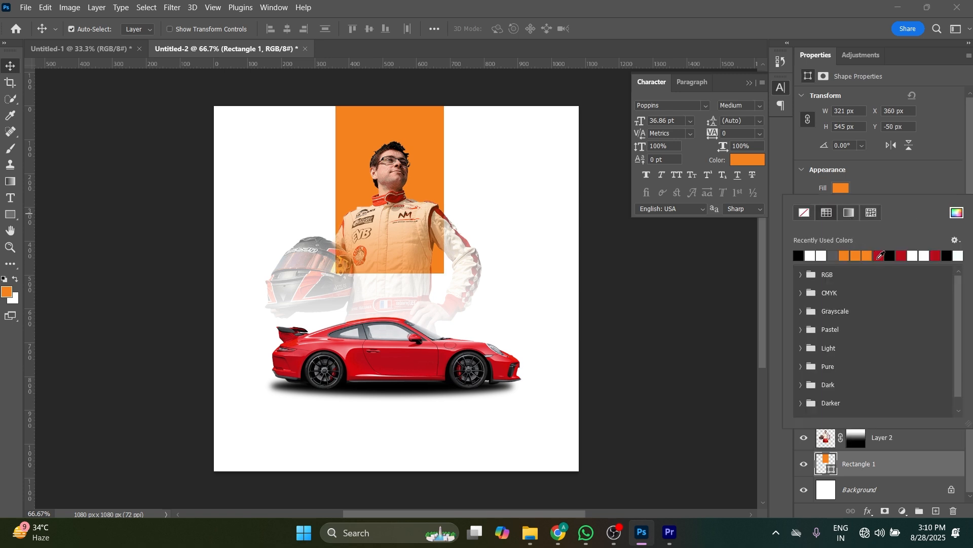
left_click(880, 256)
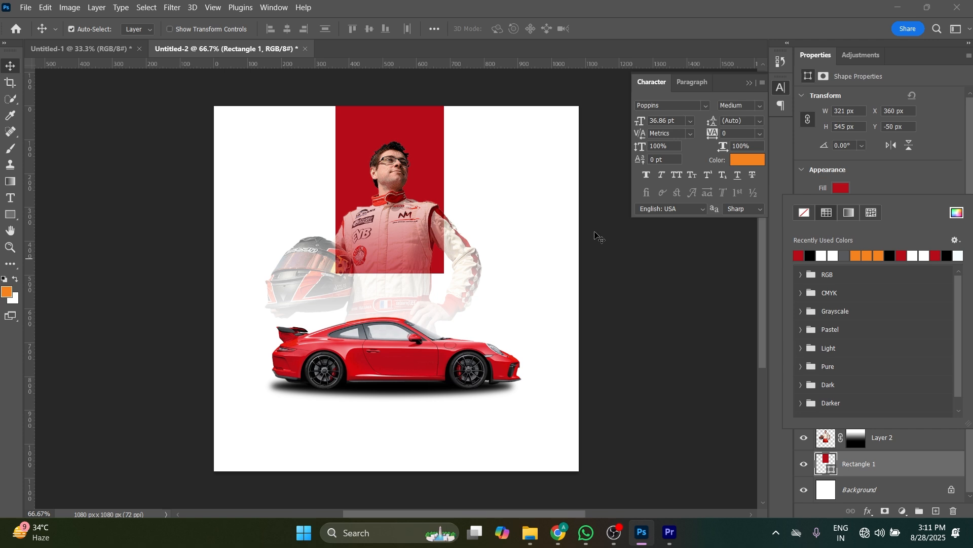
left_click(443, 140)
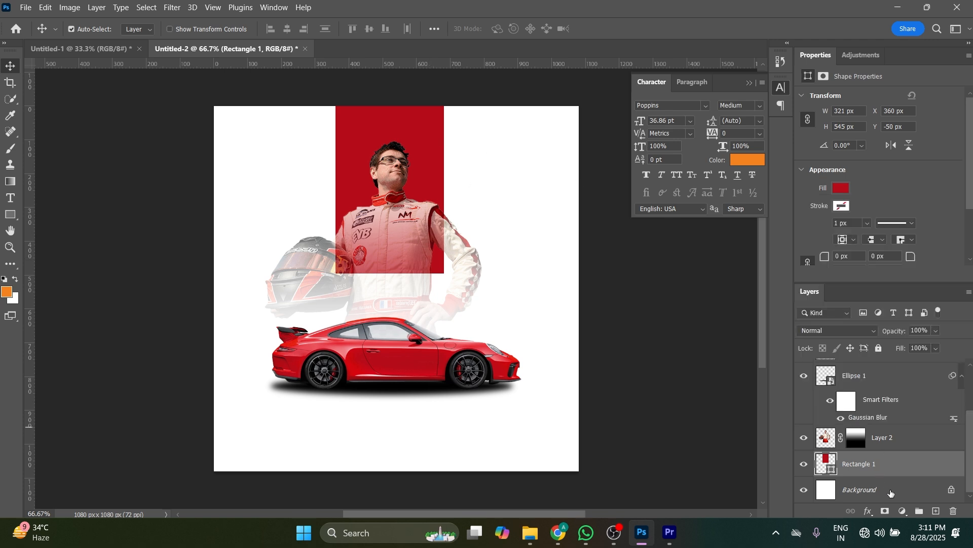
Step: Add a layer mask to the red rectangle and fade it vertically so it disappears around the driver's head
left_click(885, 511)
key("g")
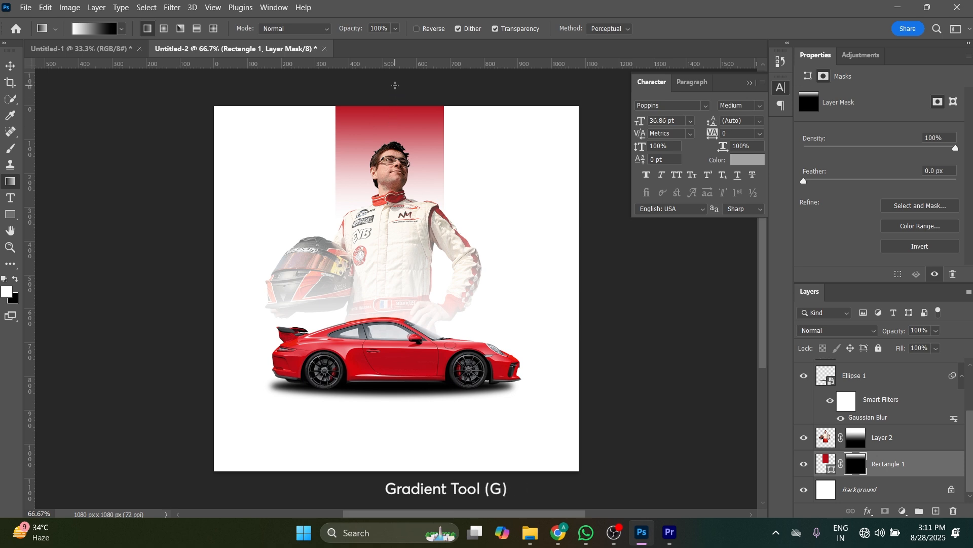
left_click_drag(395, 86, 395, 173)
key("v")
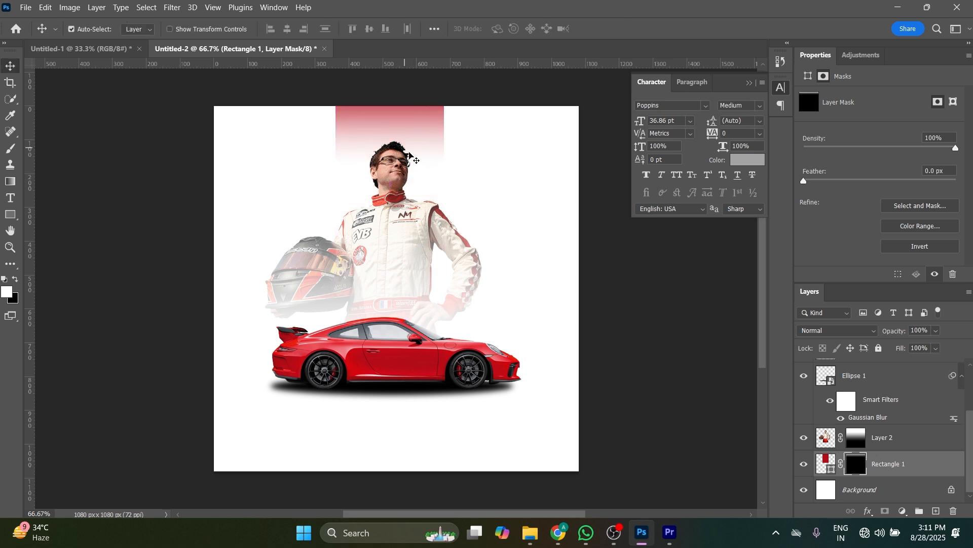
left_click(502, 199)
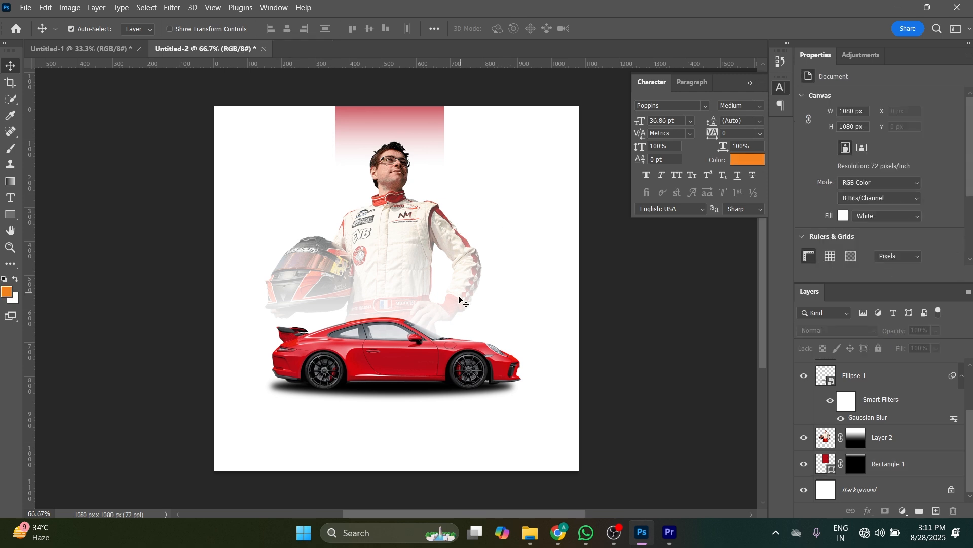
Step: Add the text PORSCHE centred on the white area below the car
key("t")
left_click(412, 435)
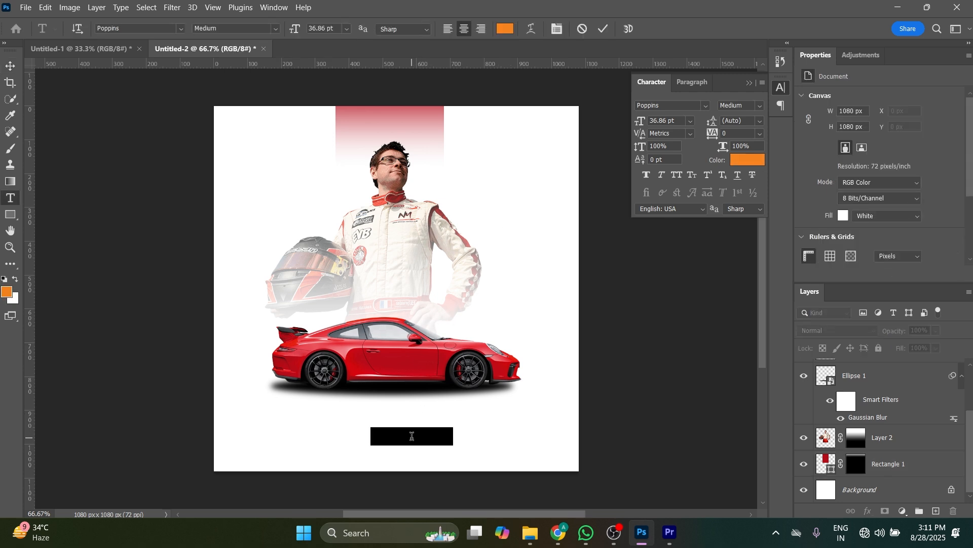
left_click(412, 435)
type("POR")
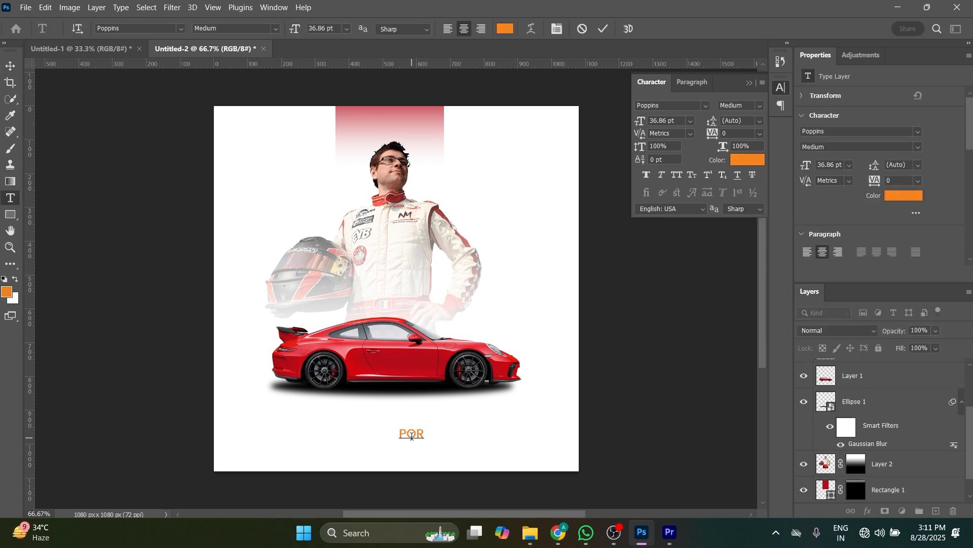
type("SCHE")
left_click(9, 66)
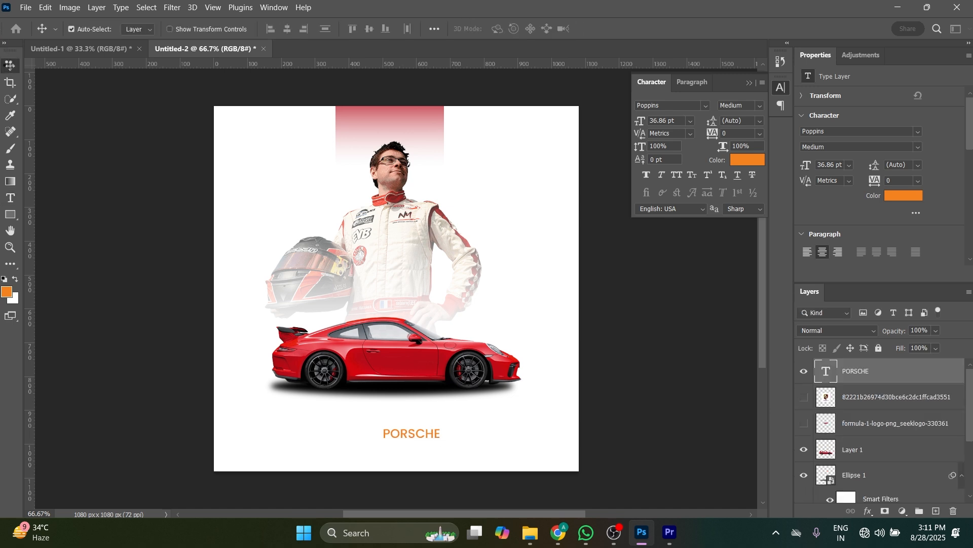
Step: Compare with the Porsche logo's lettering, and set the PORSCHE text to Averta Demo PE Regular with tracking of 840
scroll(418, 327, "up", 2)
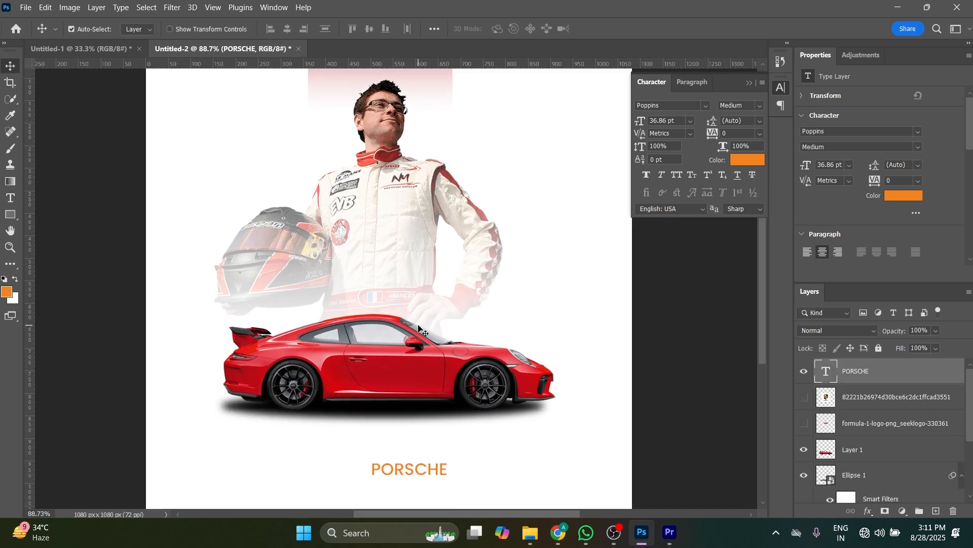
left_click(805, 399)
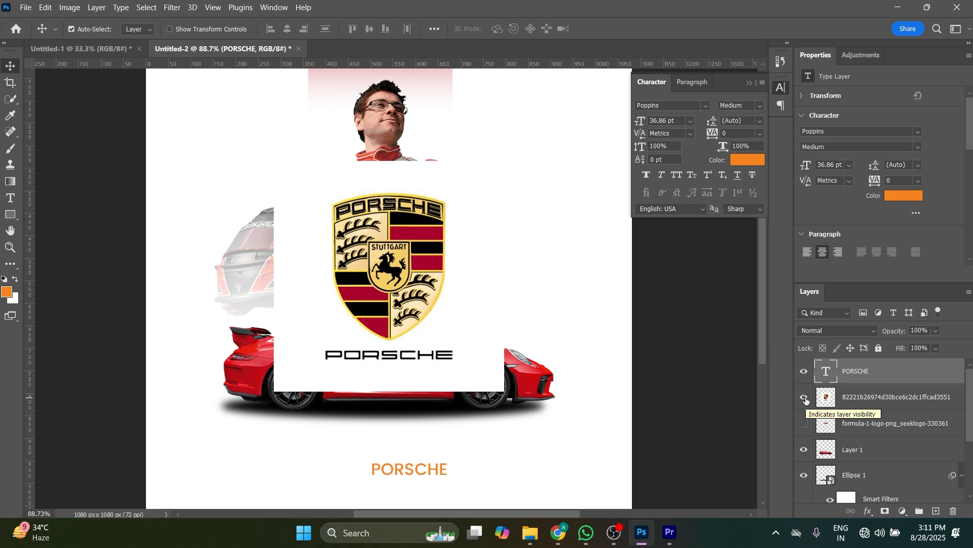
left_click(805, 398)
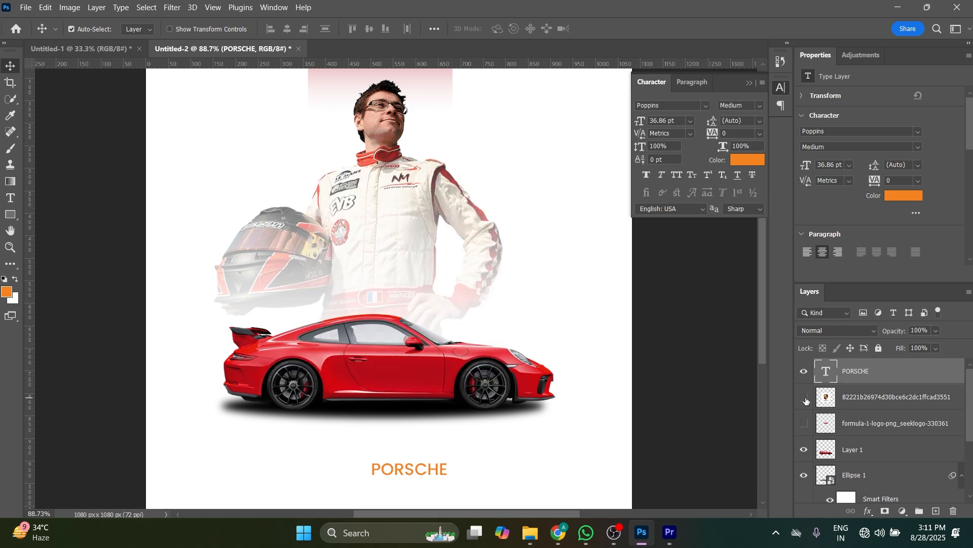
left_click(660, 105)
type("averta")
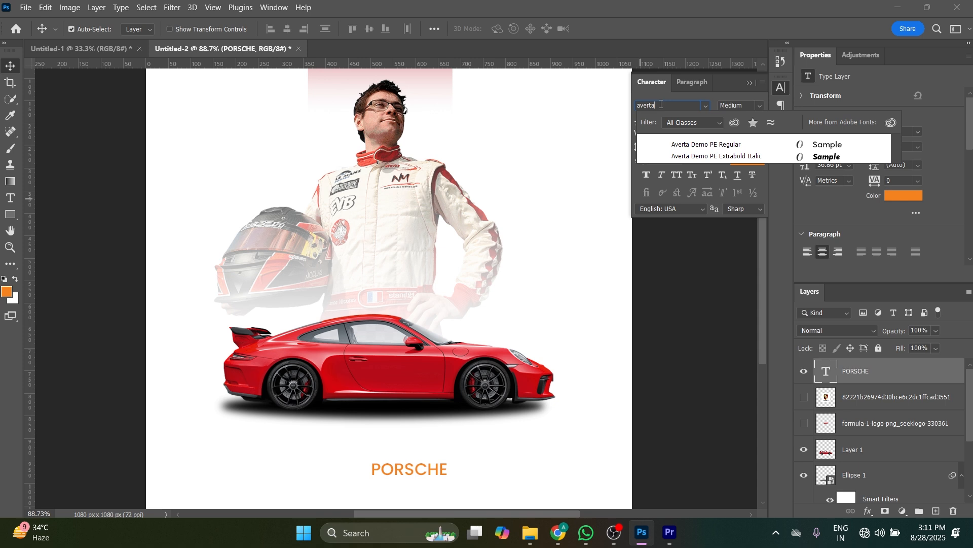
left_click(704, 146)
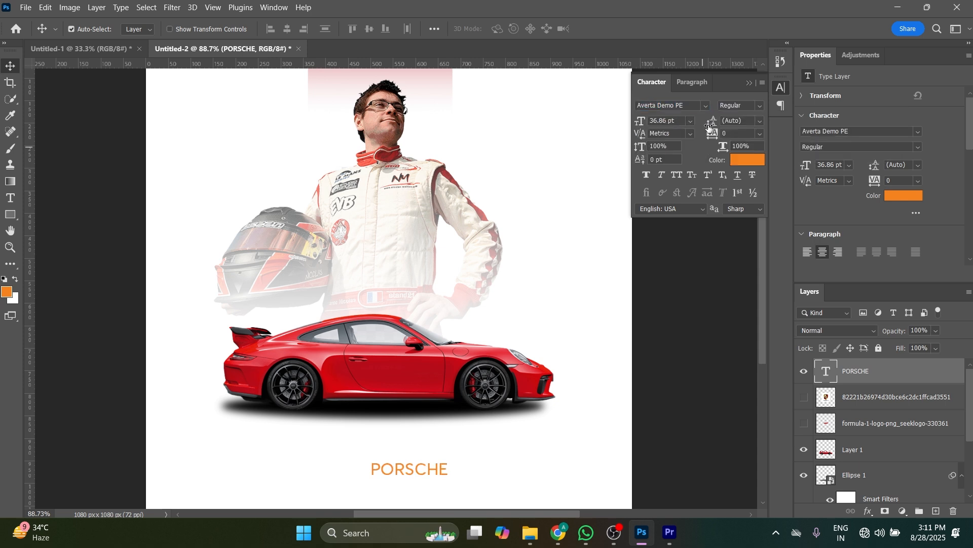
left_click_drag(710, 135, 727, 135)
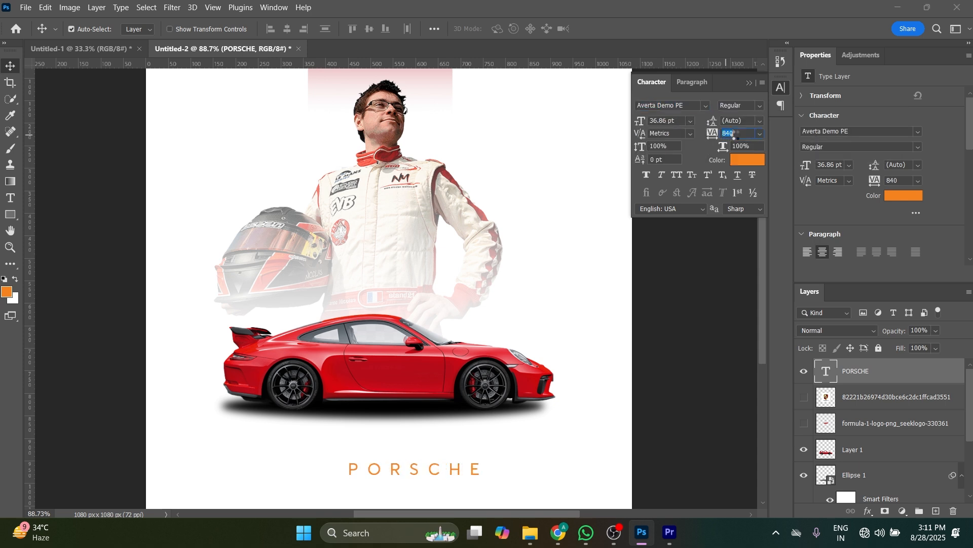
Step: Recolour the PORSCHE text with a dark red sampled from the car body
left_click(748, 160)
left_click(396, 372)
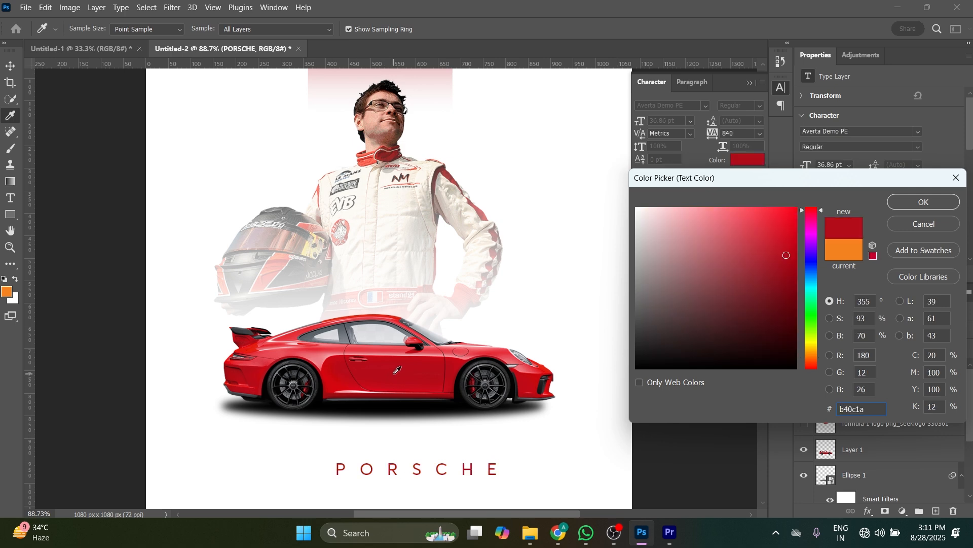
key("Return")
Step: Move the PORSCHE text up to sit just below the car's shadow and apply faux bold to it
key("v")
left_click_drag(423, 476, 404, 431)
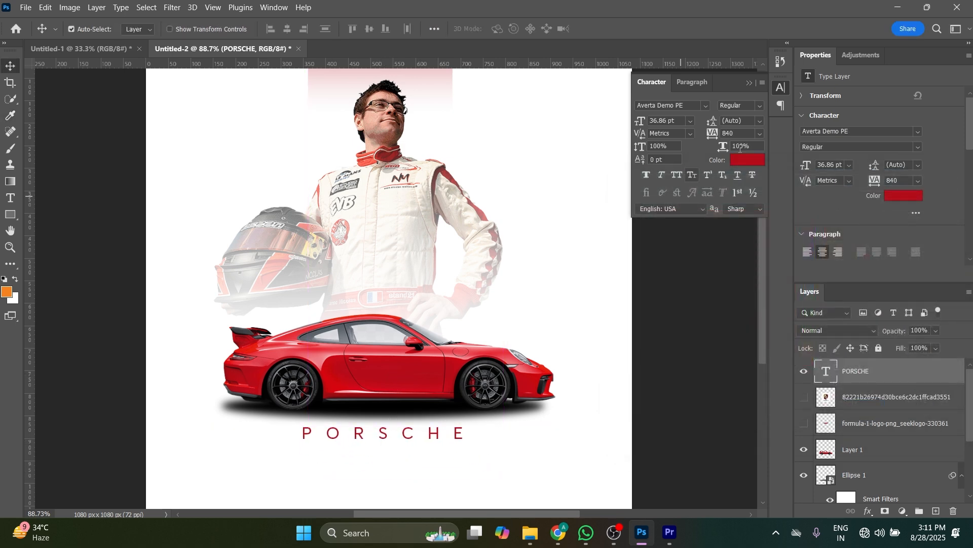
left_click(651, 177)
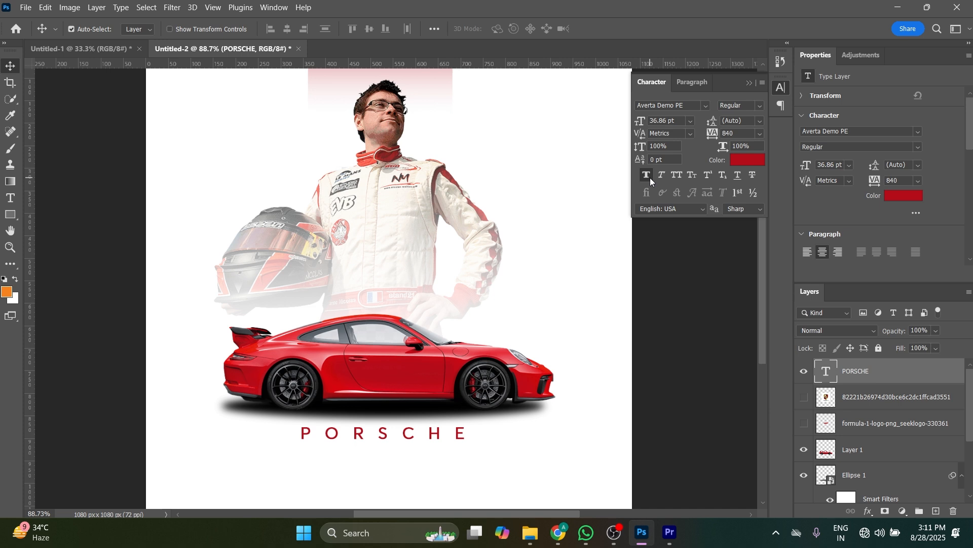
Step: Duplicate the PORSCHE text a little below the original, and give the copy tracking of 0 without faux bold
scroll(441, 441, "down", 3)
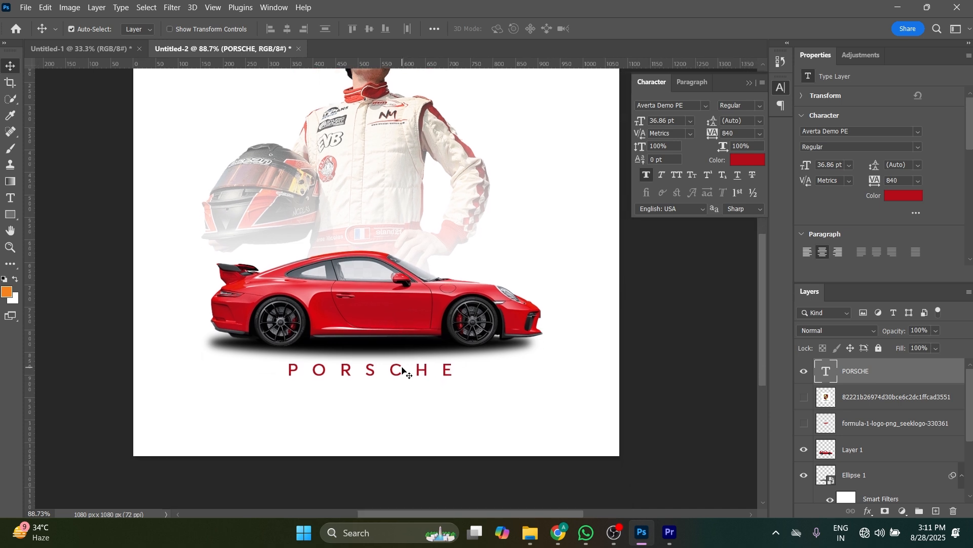
left_click_drag(406, 368, 400, 427)
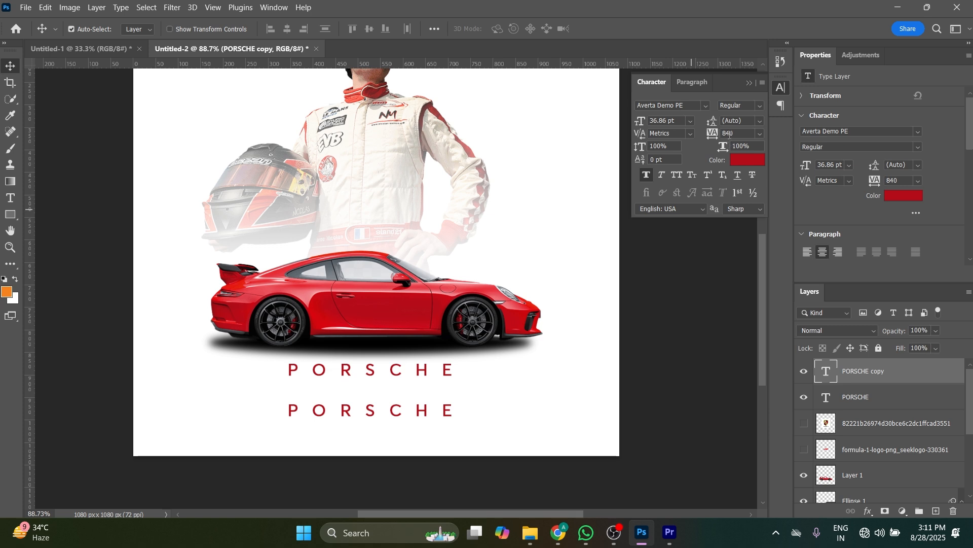
type("0")
key("Return")
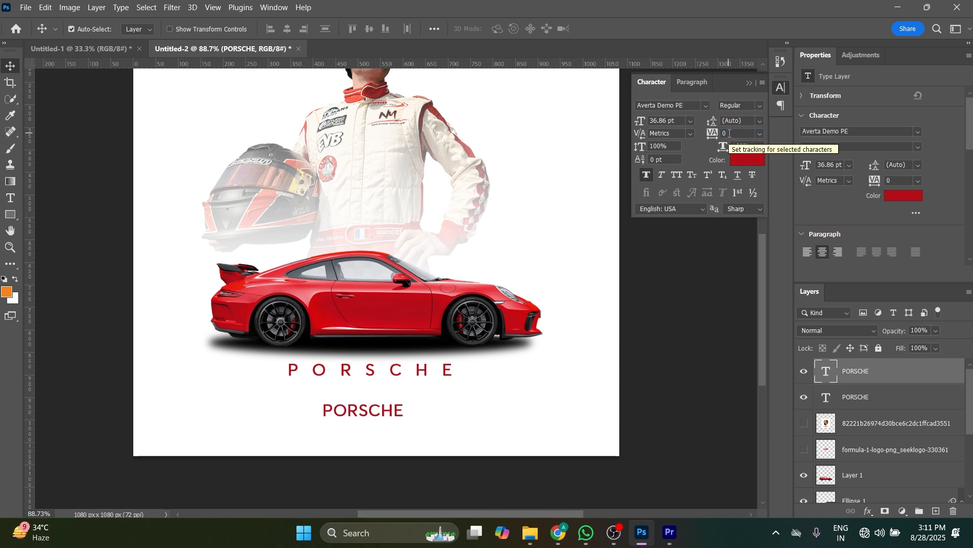
left_click(651, 175)
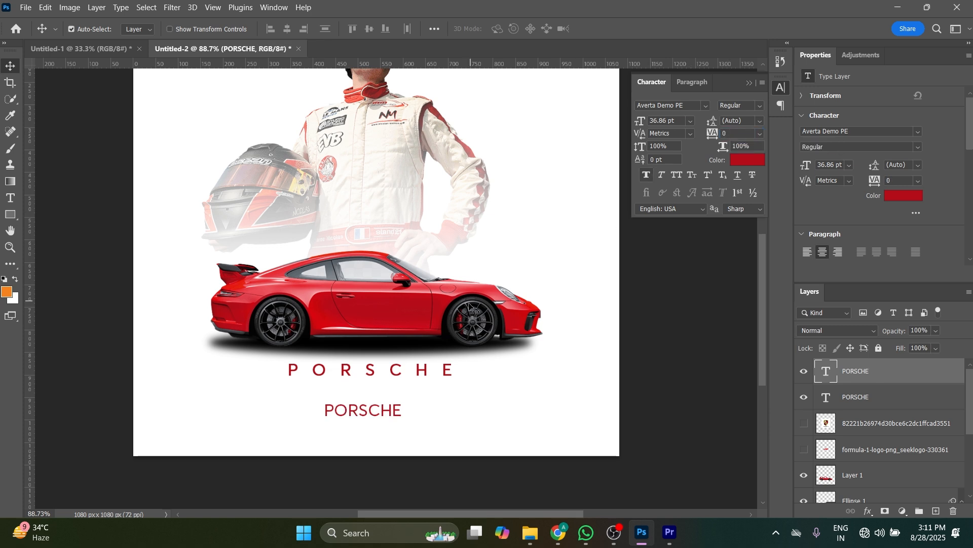
Step: Replace the wording of the lower text copy with "designed by"
double_click(369, 415)
type("de")
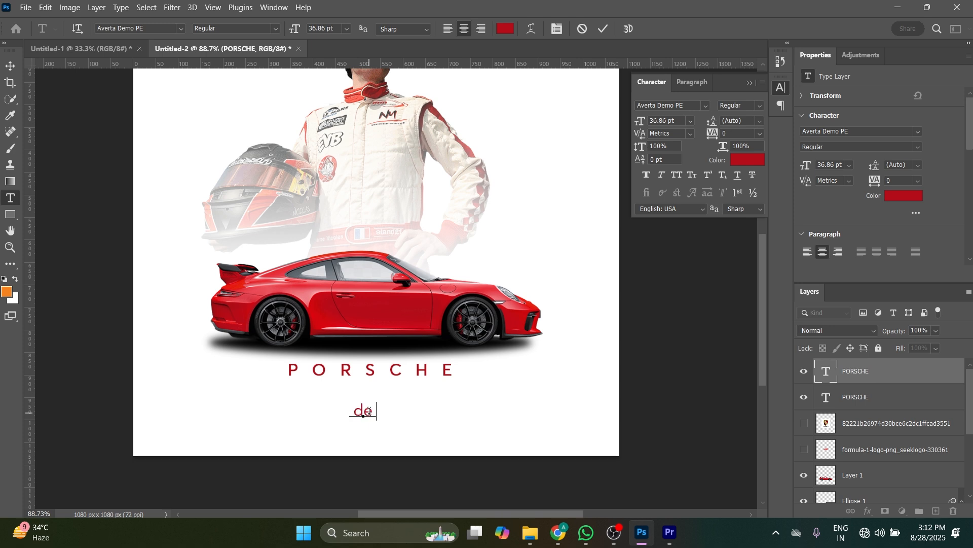
type("signed by")
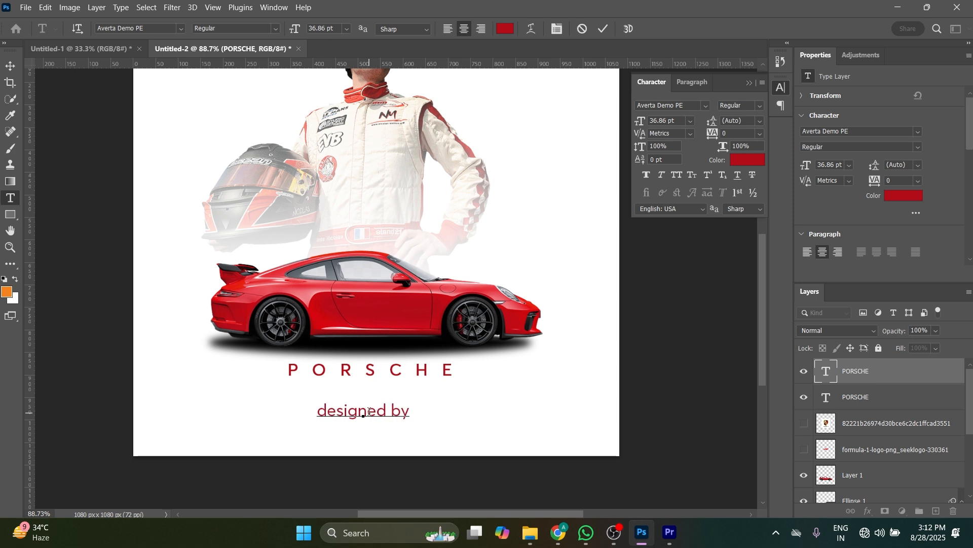
left_click(10, 66)
Step: Scale the "designed by" text down to about 75% and change its colour to black
key("ctrl+t")
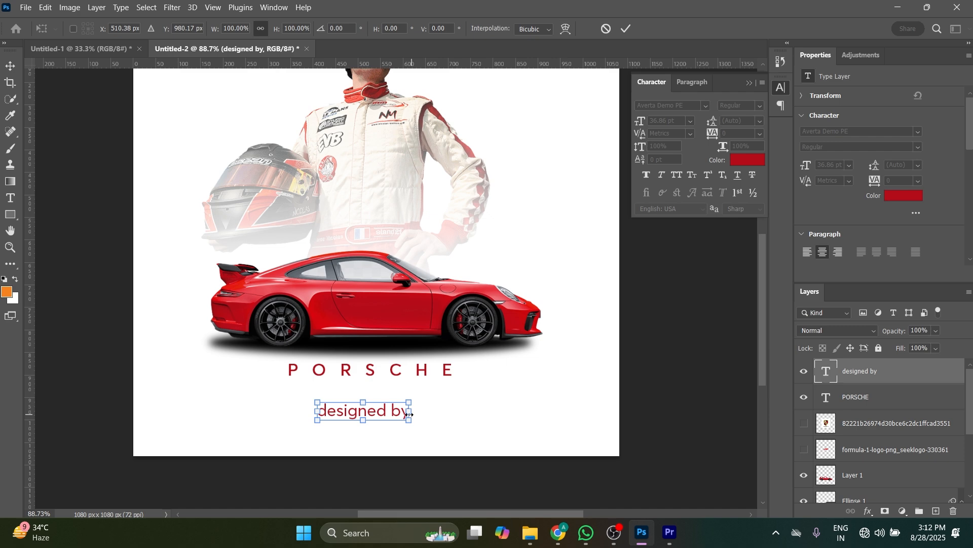
left_click_drag(411, 415, 390, 408)
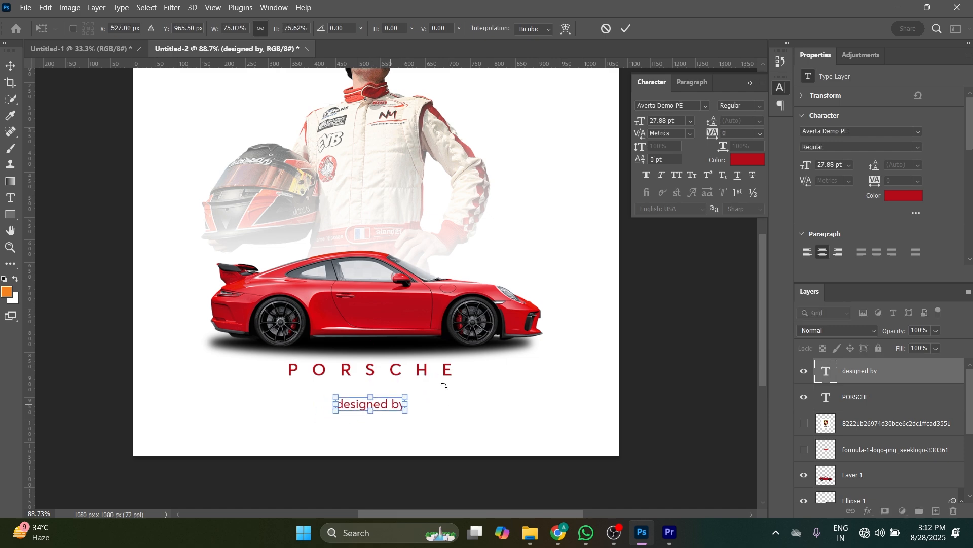
key("Return")
left_click(741, 161)
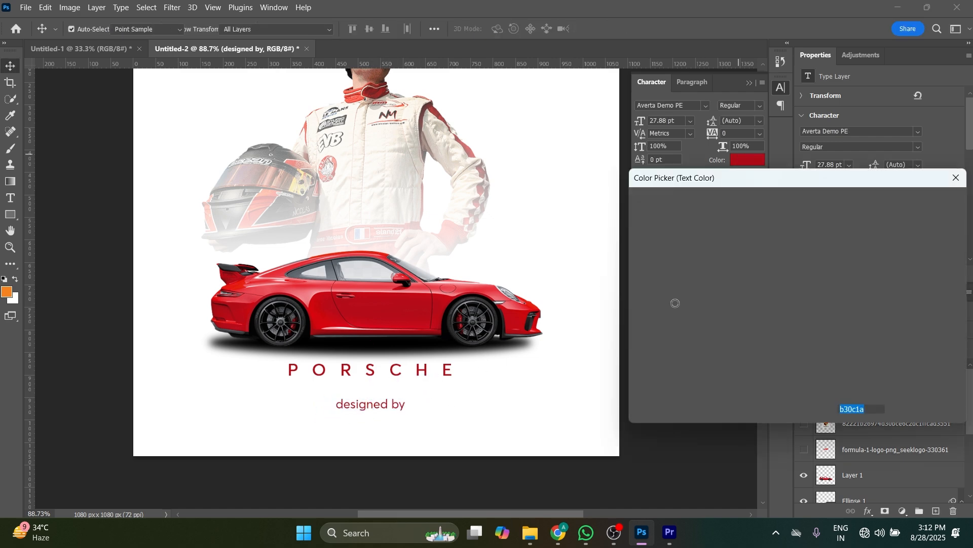
left_click_drag(676, 302, 705, 418)
key("Return")
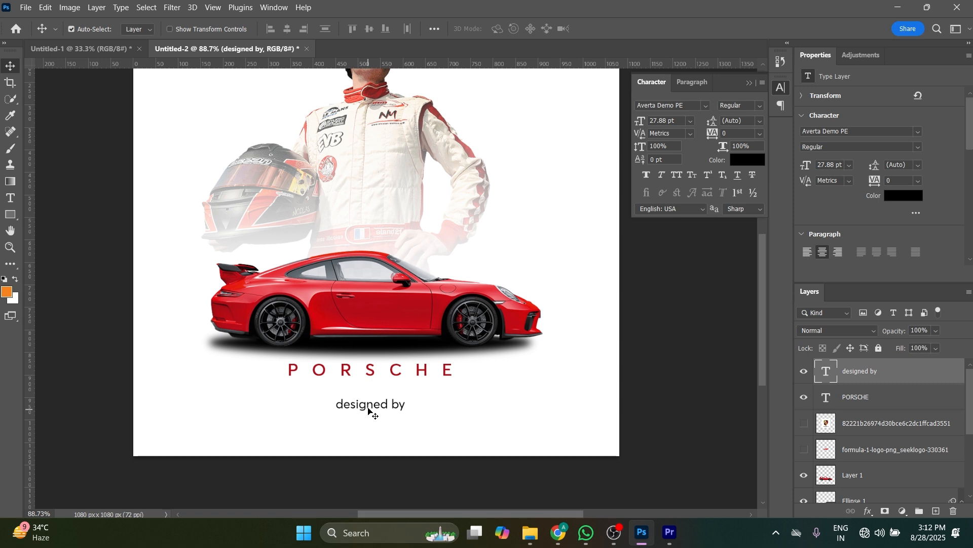
Step: Duplicate the "designed by" line directly below itself and replace the copy's wording with the designer's social handle
left_click_drag(368, 413, 369, 421)
double_click(368, 423)
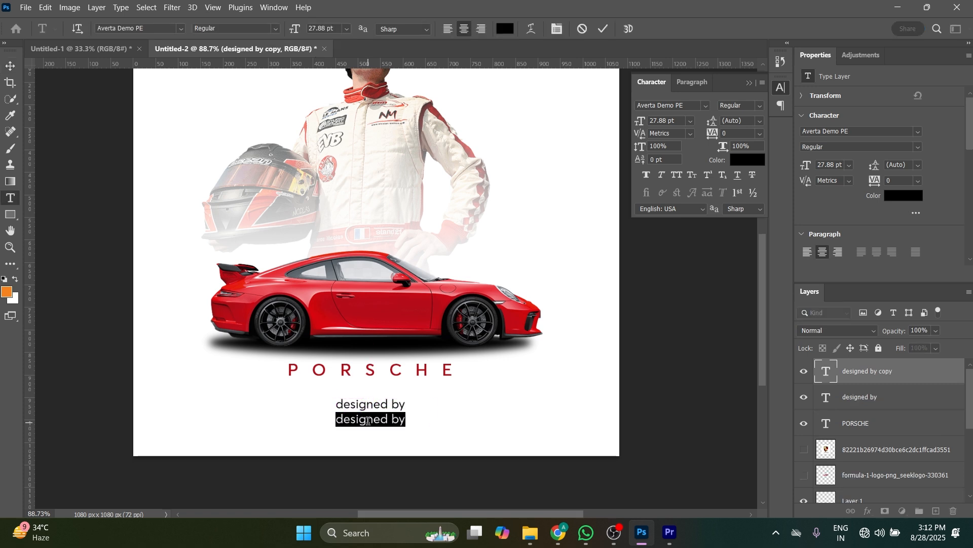
type("@adesh@123@")
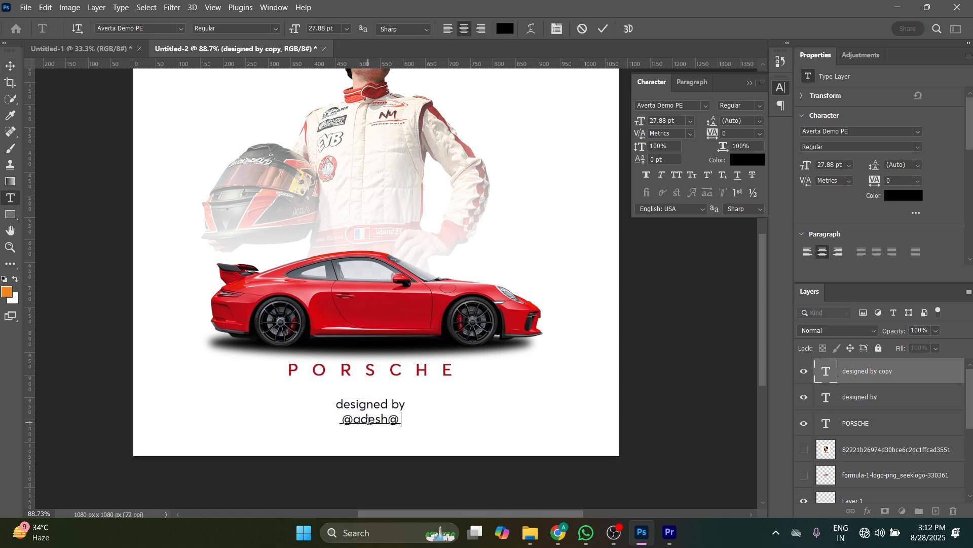
left_click(10, 66)
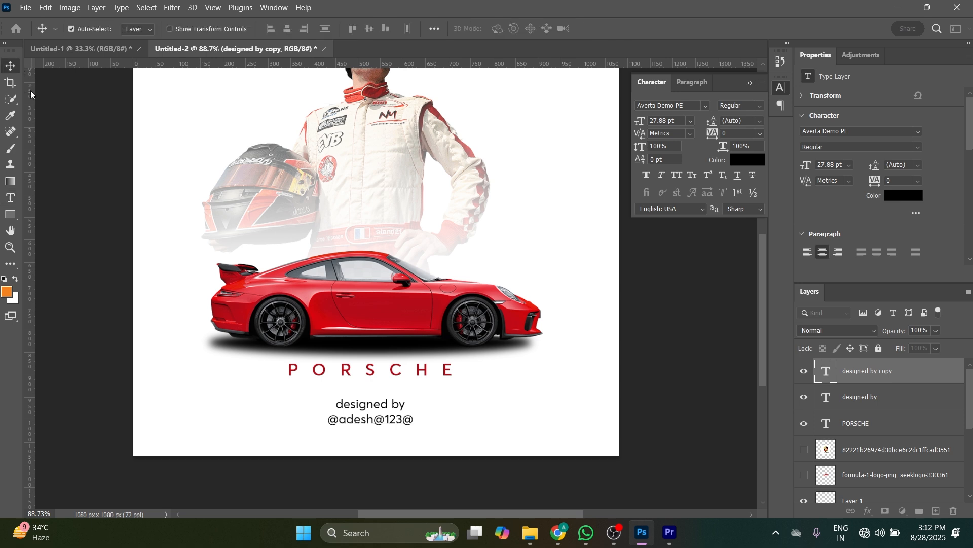
Step: Insert "YouTube Channel : " before the social handle in the bottom credit line
double_click(343, 421)
left_click(343, 419)
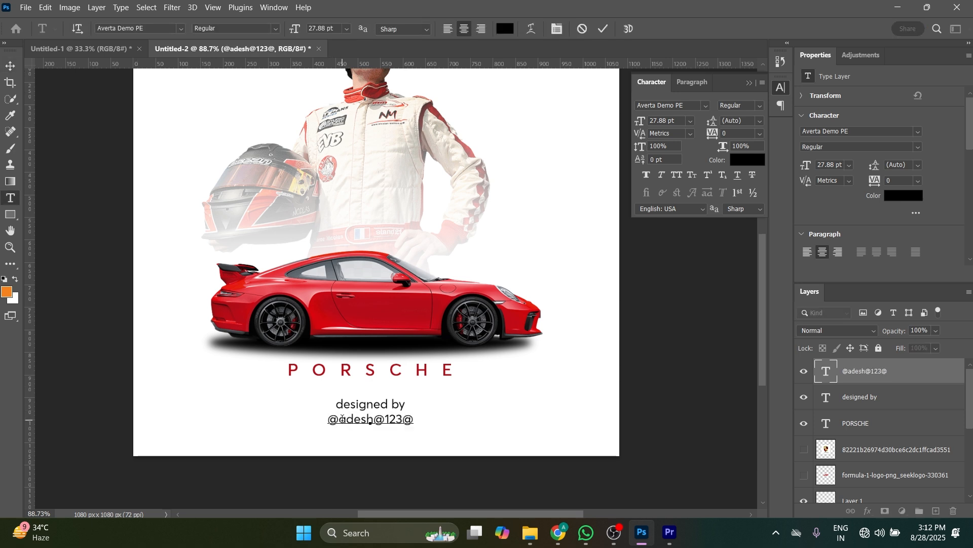
type("You")
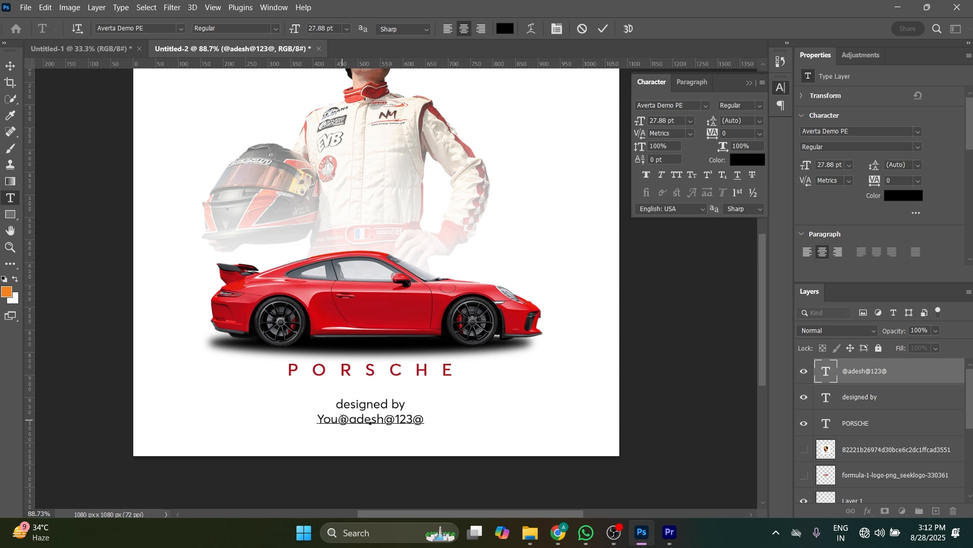
type("Tube C")
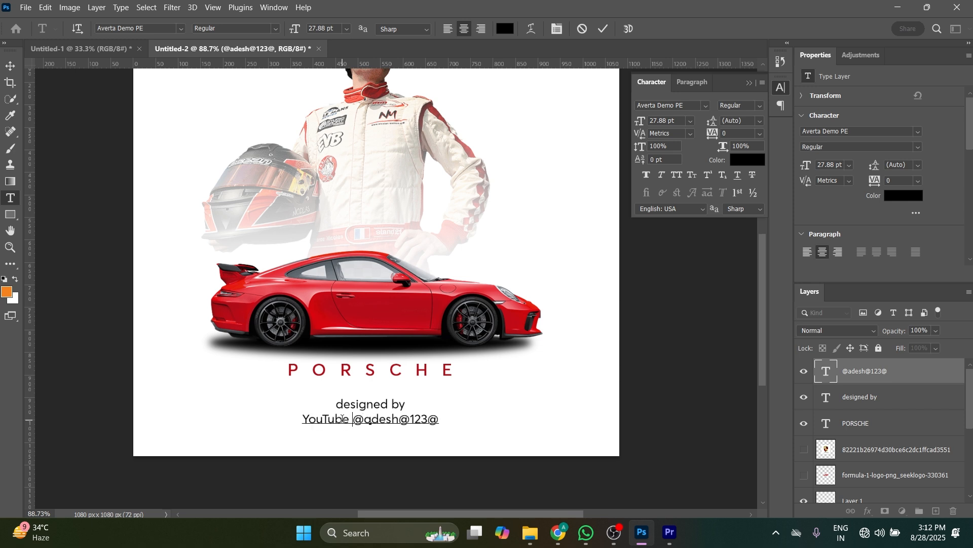
type("hannel ")
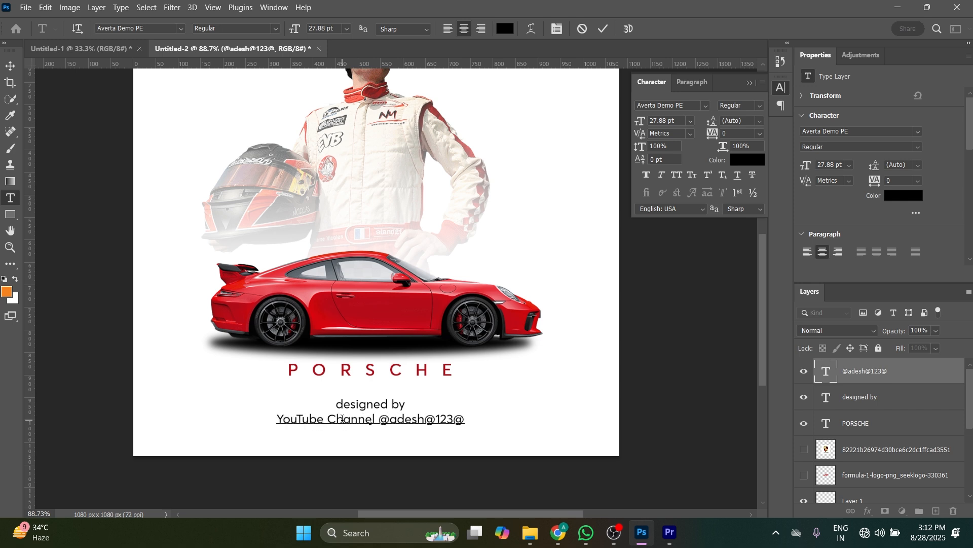
type(":")
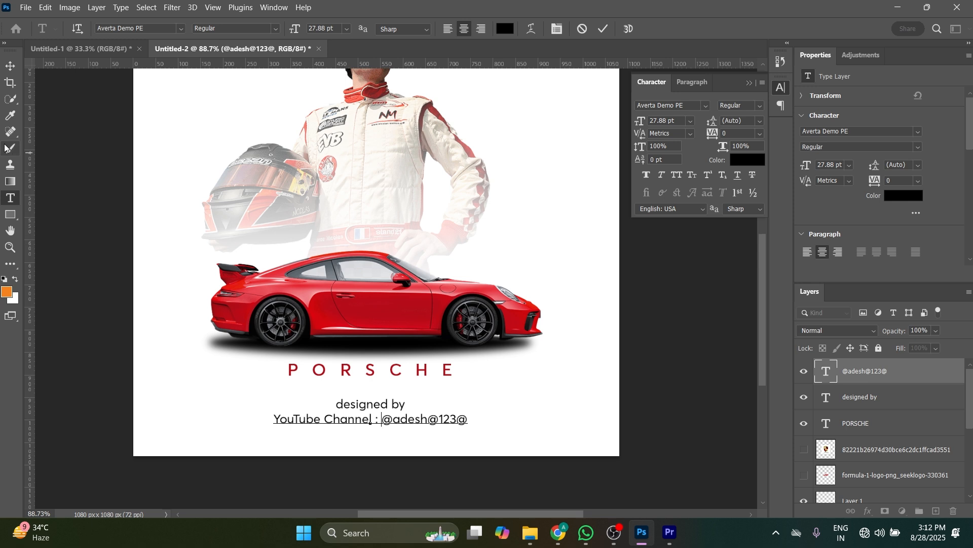
left_click(9, 66)
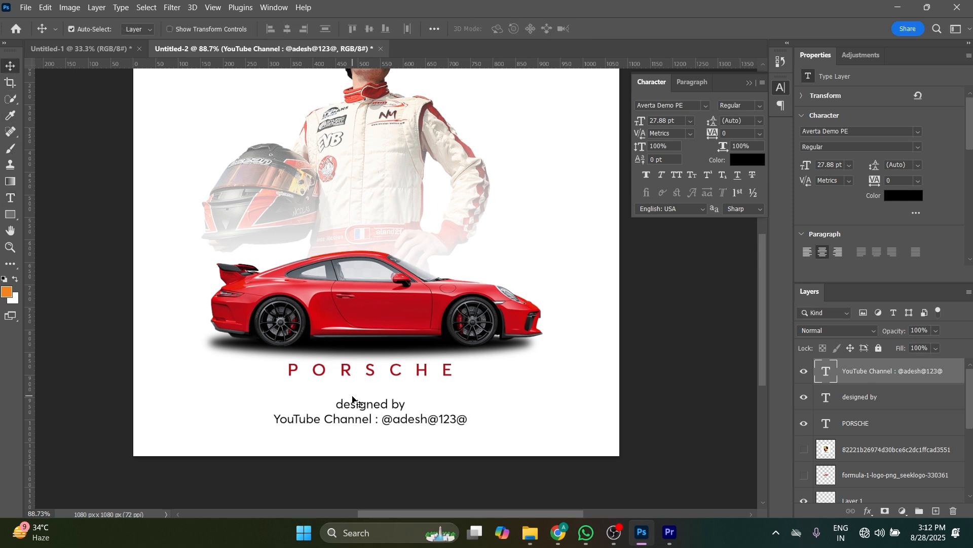
Step: Align the three text lines on their horizontal centres, and do the same for the text together with the poster's artwork layers
left_click(365, 409, "shift")
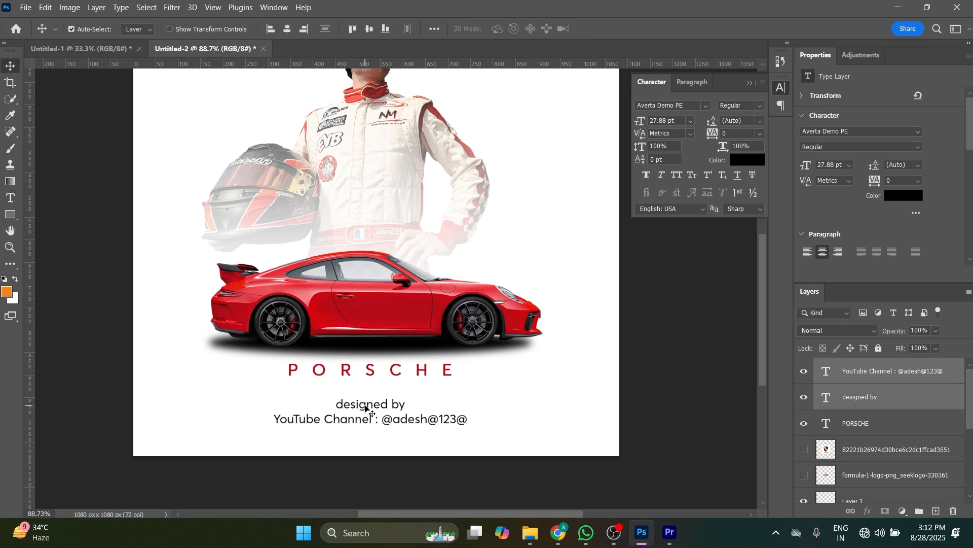
left_click(383, 370, "shift")
left_click(287, 28)
scroll(360, 274, "down", 4)
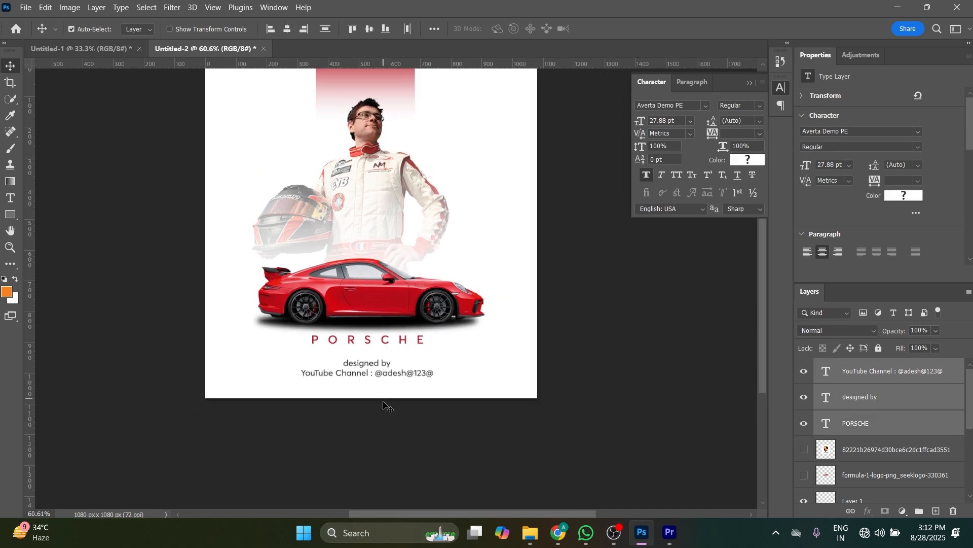
left_click_drag(380, 422, 338, 81)
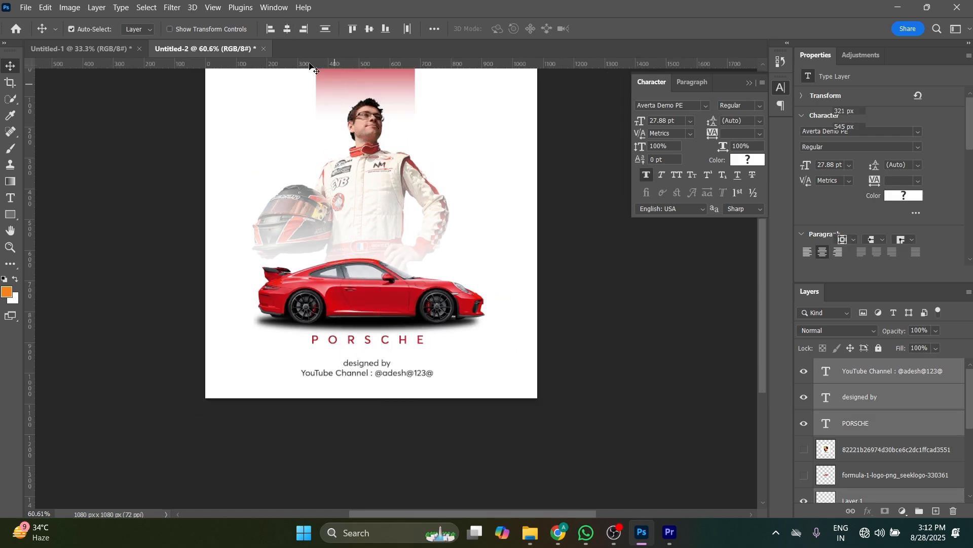
left_click(287, 29)
left_click(517, 266)
Step: Move the YouTube Channel line slightly up, closer to the "designed by" line
scroll(430, 358, "up", 3)
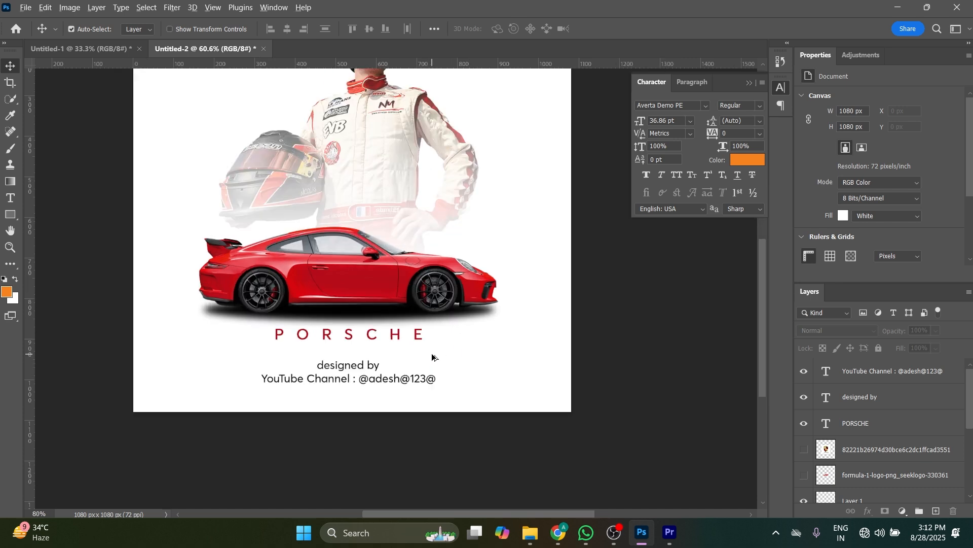
left_click_drag(396, 385, 388, 385)
scroll(384, 369, "down", 1)
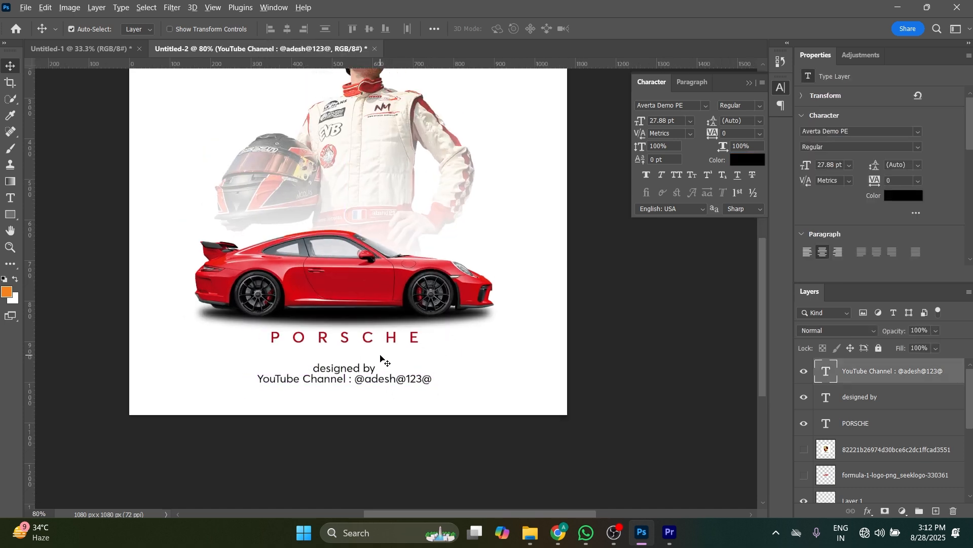
scroll(381, 359, "down", 1)
scroll(366, 353, "down", 2)
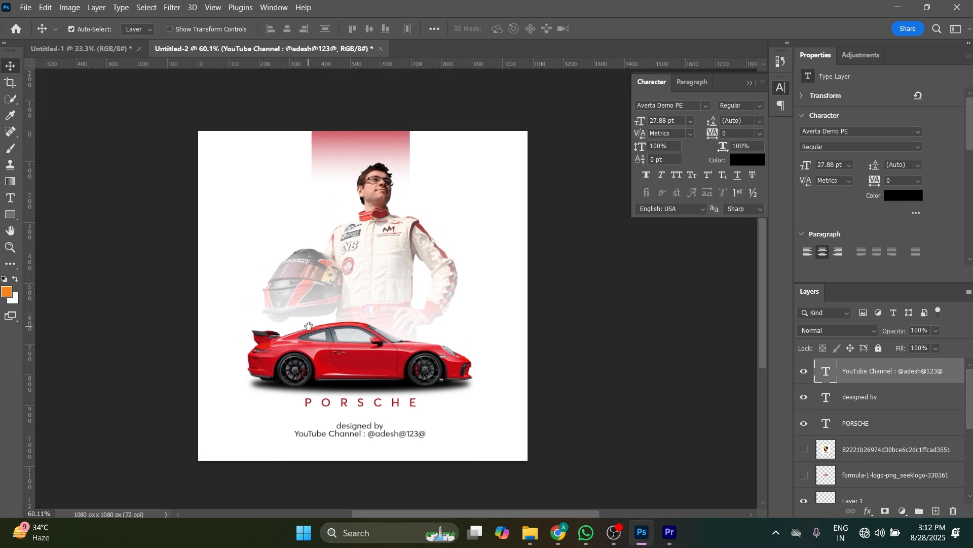
Step: Show the Porsche logo layer and copy only its crest, without the wordmark below, to a new layer using a rectangular selection
left_click(805, 451)
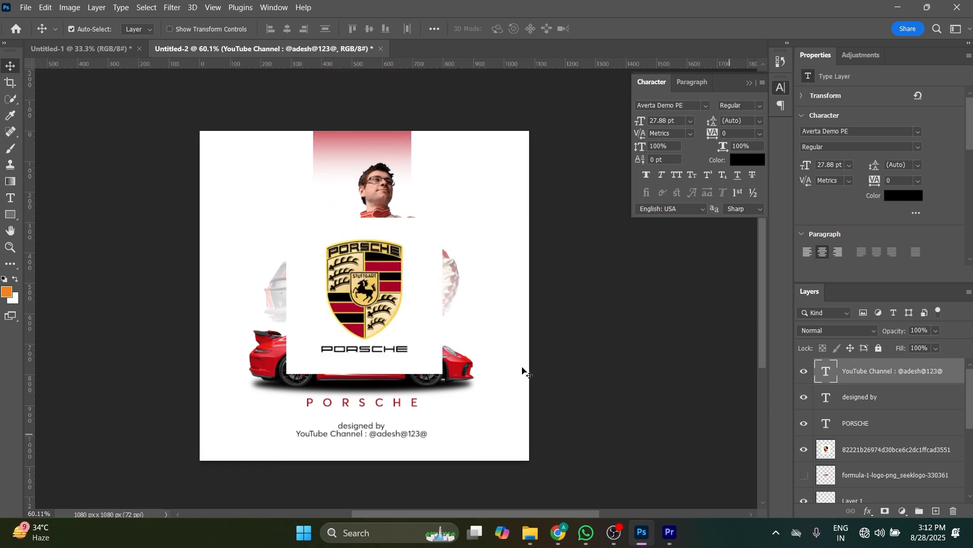
key("m")
left_click_drag(315, 237, 413, 341)
key("ctrl+j")
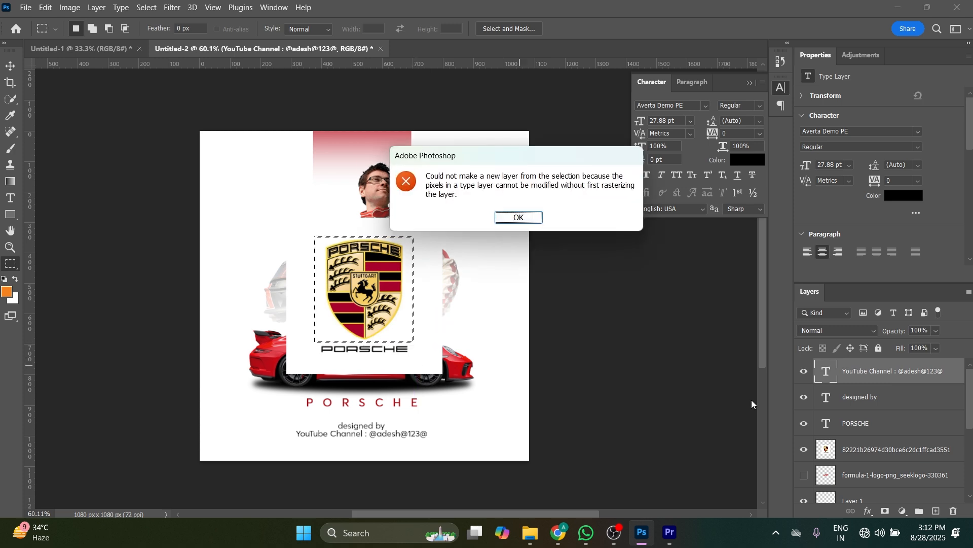
key("Return")
left_click(858, 450)
key("ctrl+j")
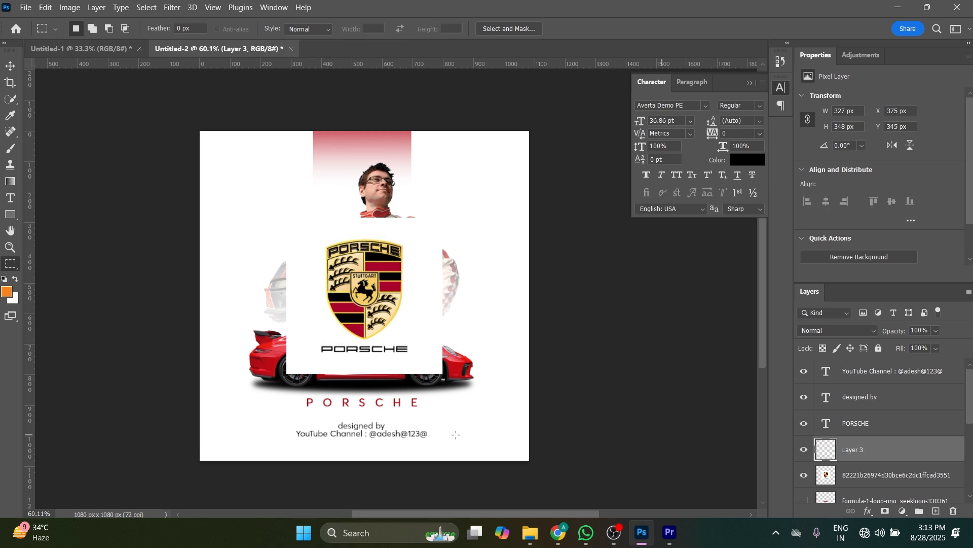
key("c")
left_click(416, 360)
key("Escape")
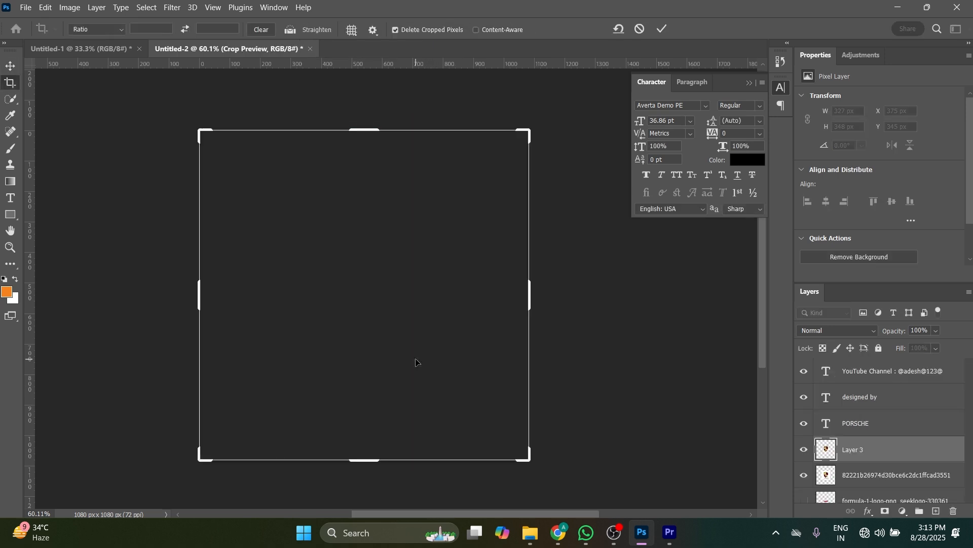
Step: Delete the original Porsche logo layer behind the cut-out crest
key("v")
left_click(416, 361)
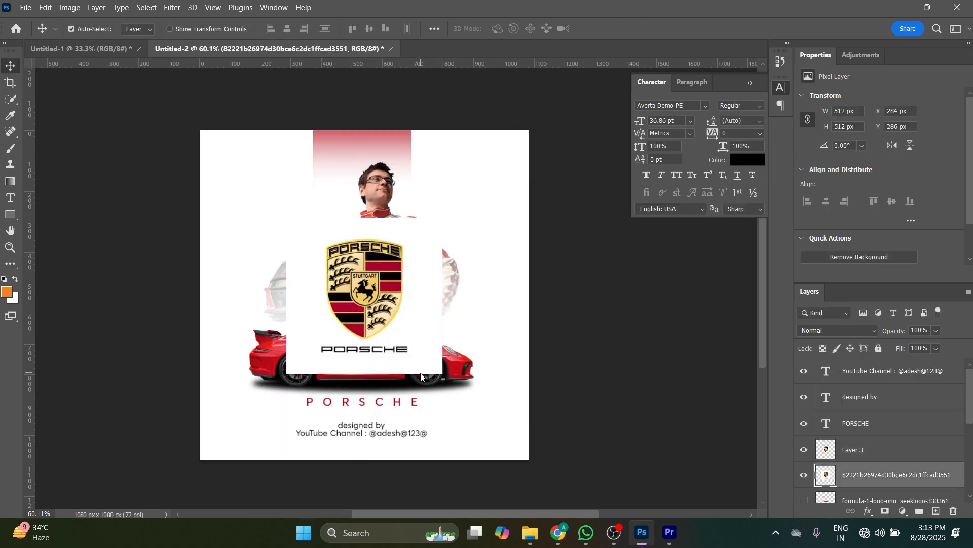
key("Delete")
Step: Erase the white background around the Porsche crest with the Magic Eraser tool
left_click(376, 318)
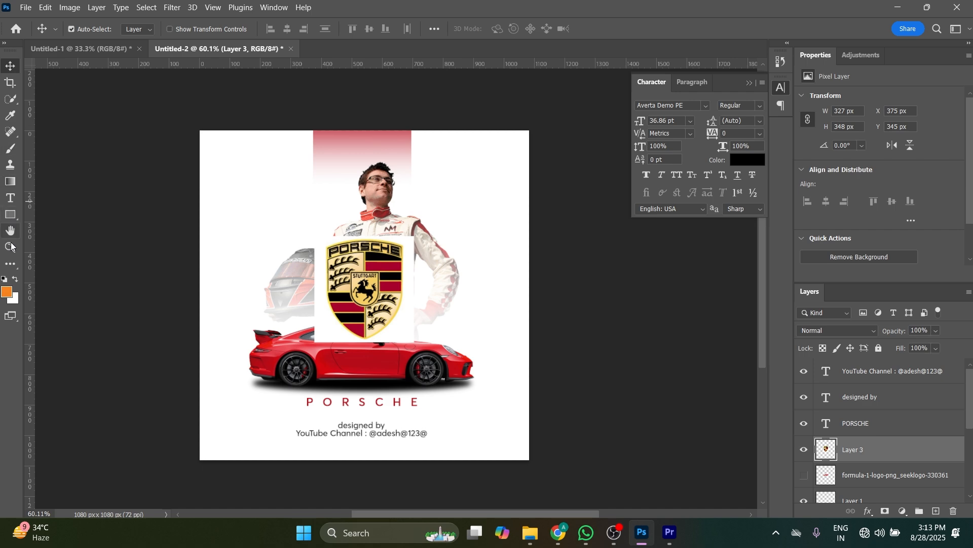
left_click(10, 263)
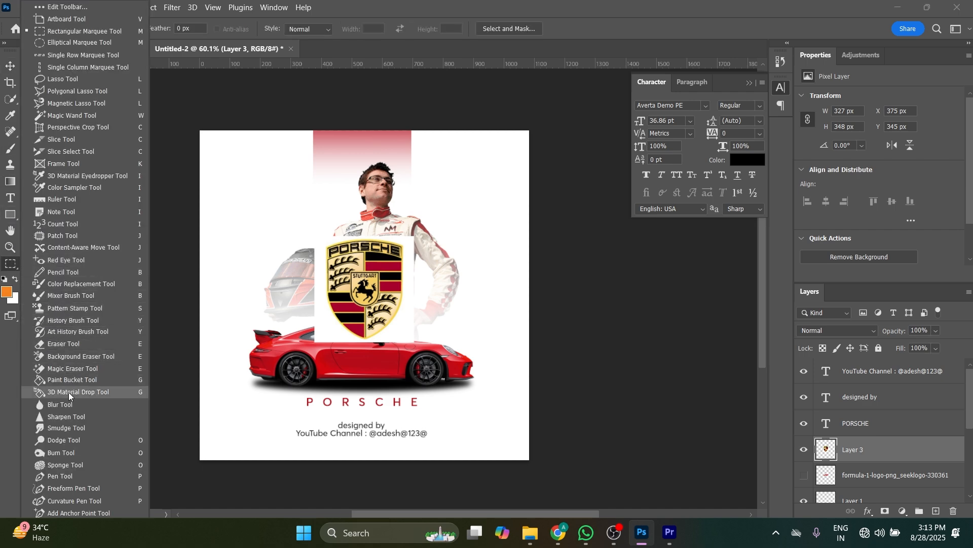
left_click(64, 368)
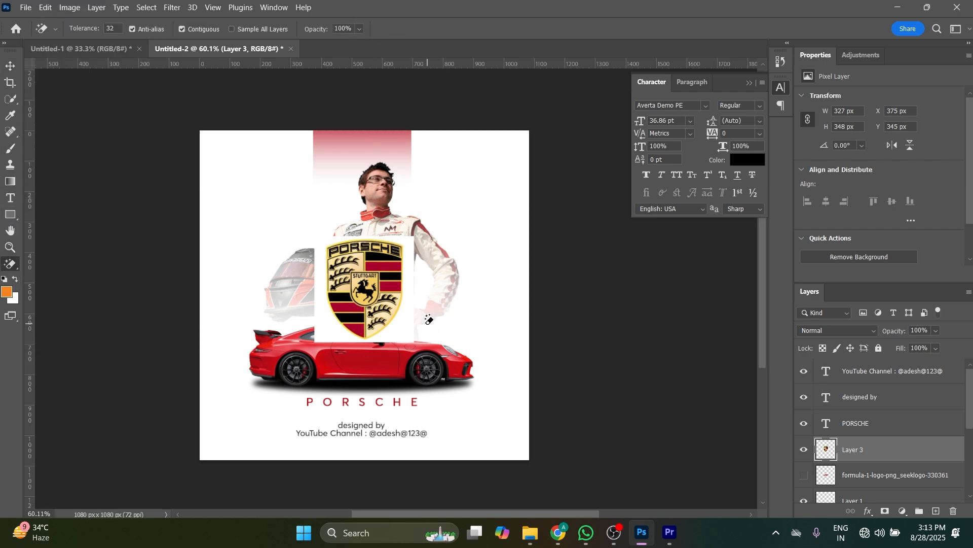
left_click(399, 324)
key("v")
Step: Try to move the Porsche crest down over the car and scale it down
scroll(400, 327, "up", 5)
left_click_drag(393, 309, 412, 389)
key("ctrl+t")
left_click_drag(428, 274, 375, 343)
key("ctrl+z")
key("Return")
Step: Place a small duplicate of the Porsche crest as a badge on the car's door, and delete the large faded crest
key("ctrl+j")
key("ctrl+t")
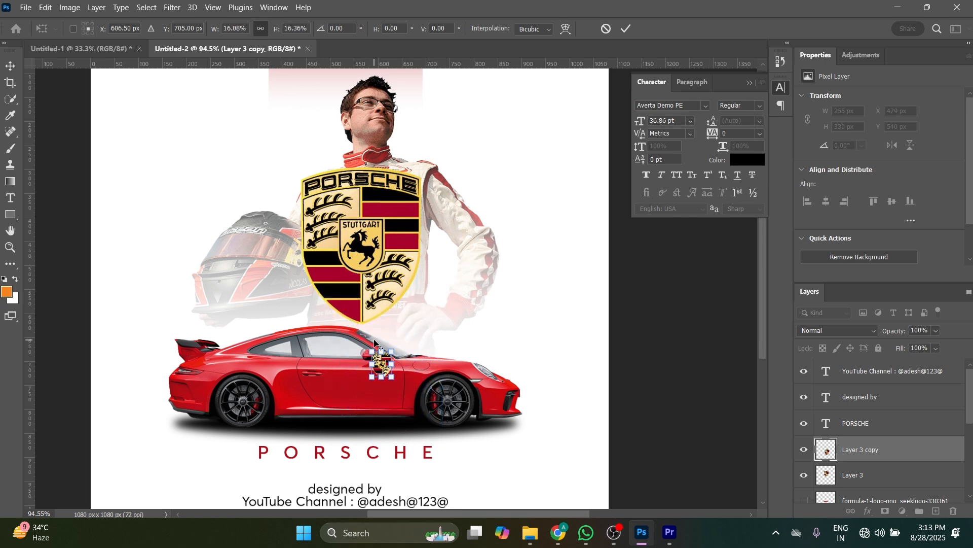
mouse_move(391, 375)
left_mouse_down()
mouse_move(380, 375)
mouse_move(388, 389)
left_mouse_up()
scroll(399, 401, "up", 5)
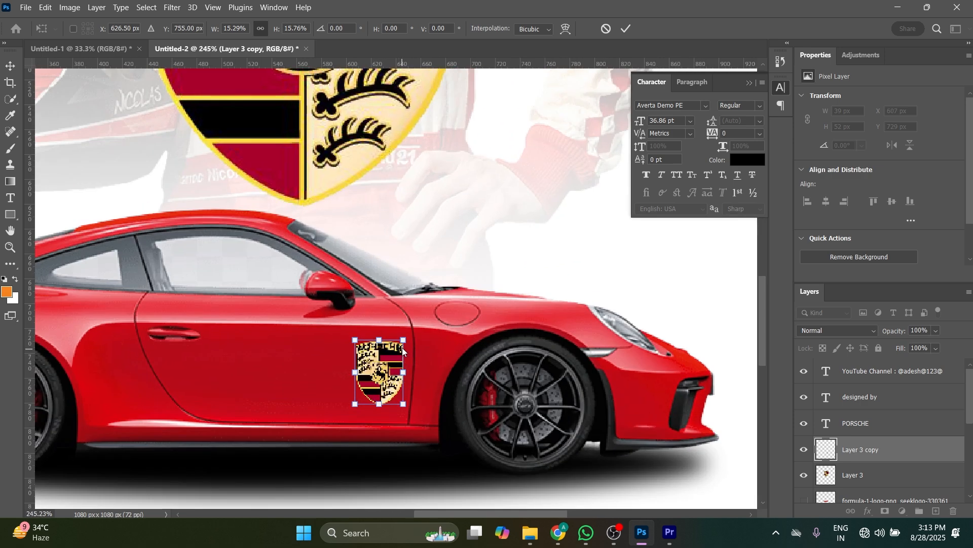
left_click_drag(404, 337, 378, 370)
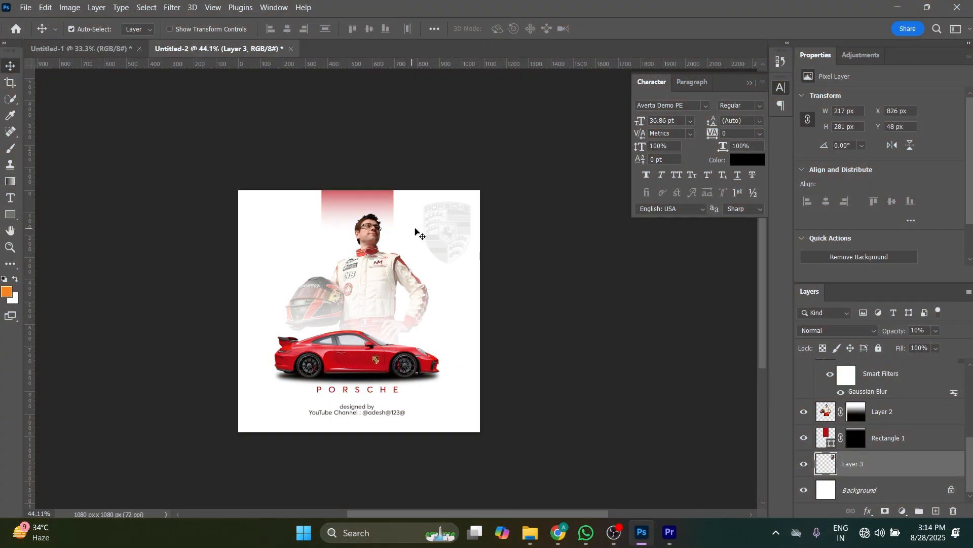
key("Delete")
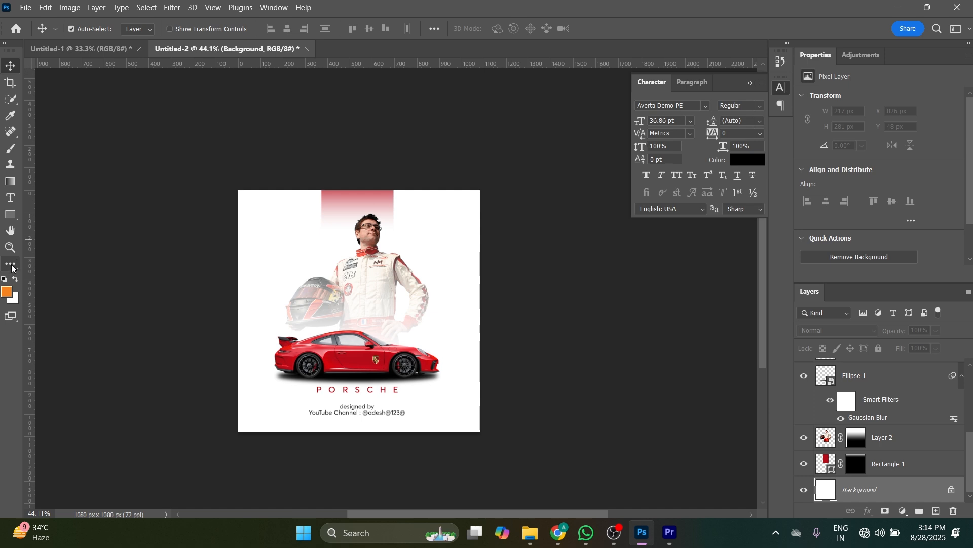
Step: Draw a rectangle of about 804 × 60 px behind the credit text, starting just outside the poster's left edge
left_click(7, 216)
scroll(350, 404, "up", 2)
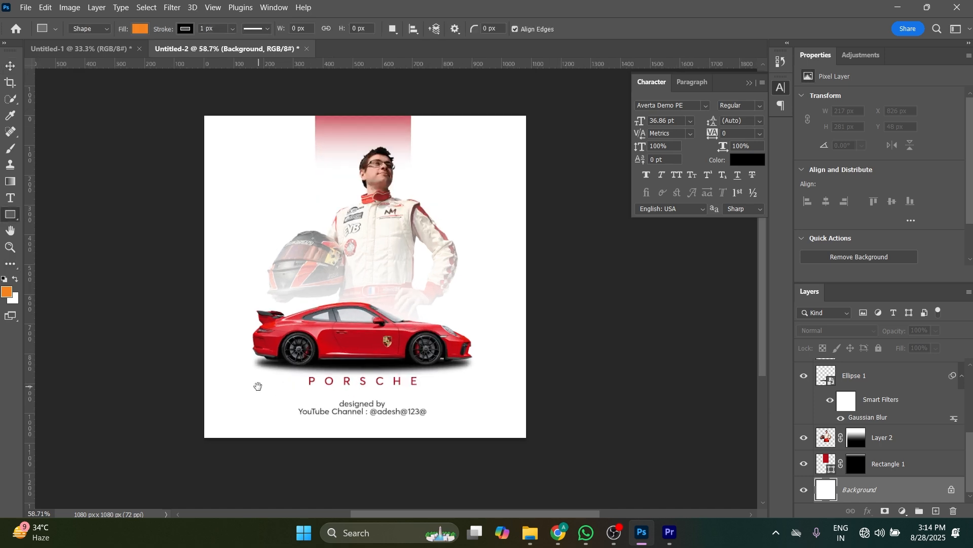
left_click_drag(257, 387, 237, 349)
left_click_drag(175, 364, 415, 380)
key("v")
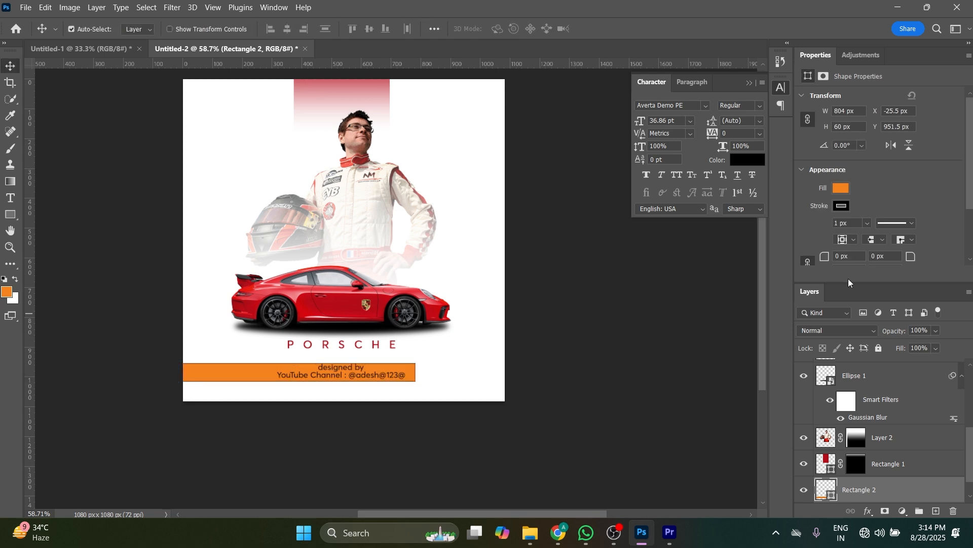
Step: Remove the new rectangle's stroke and change its fill to the recently used dark red
left_click(842, 206)
left_click(807, 231)
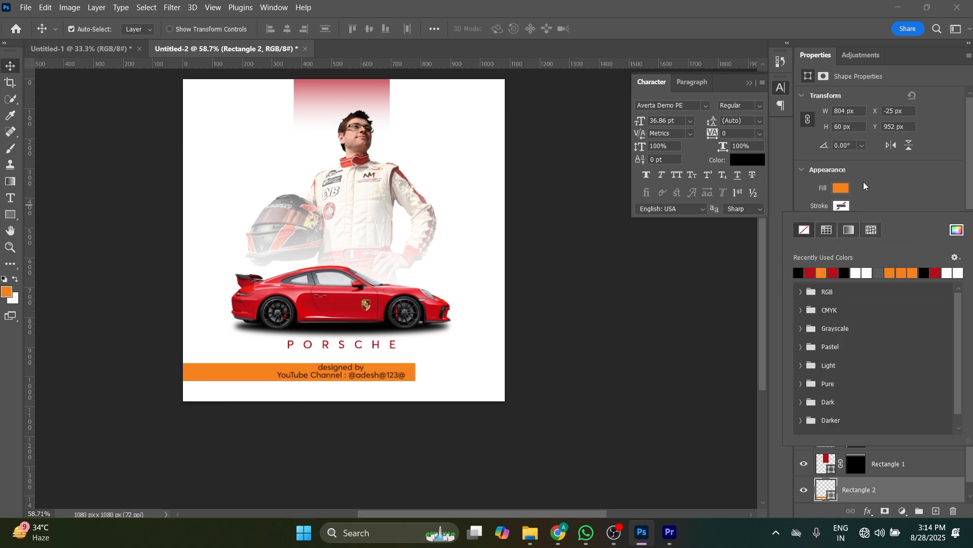
left_click(843, 190)
left_click(811, 256)
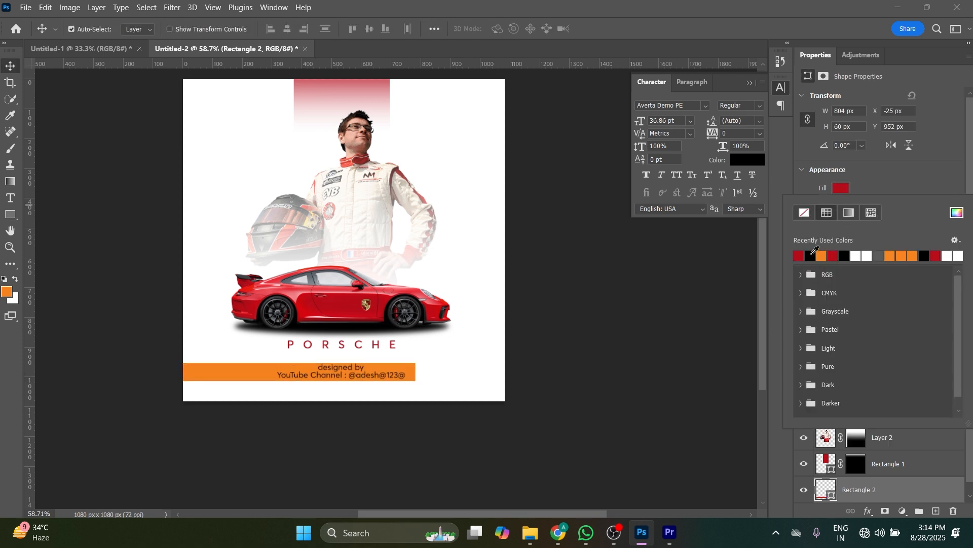
Step: Add a layer mask to the red bar and fade it out towards the credit text with a linear white-to-black gradient
left_click(891, 492)
left_click(885, 511)
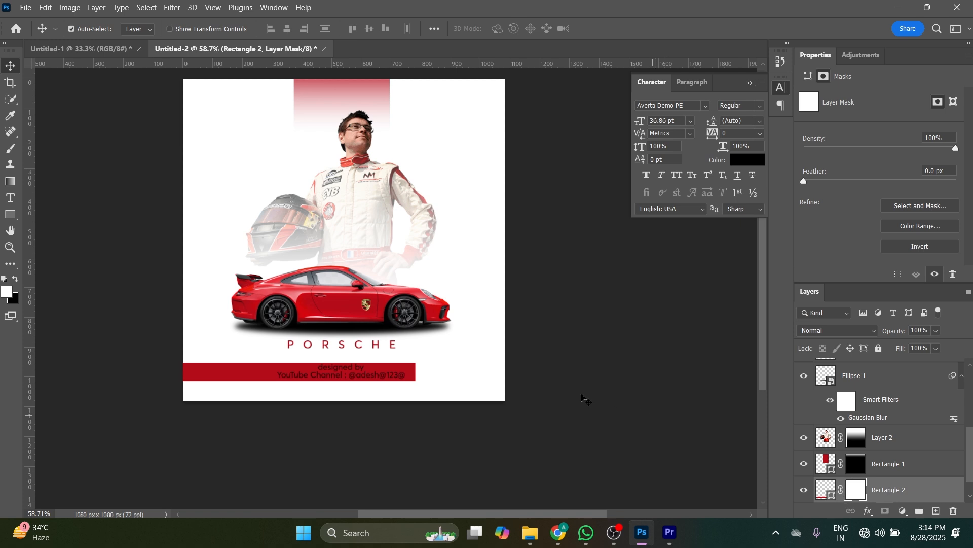
key("g")
left_click_drag(231, 374, 472, 383)
key("ctrl+z")
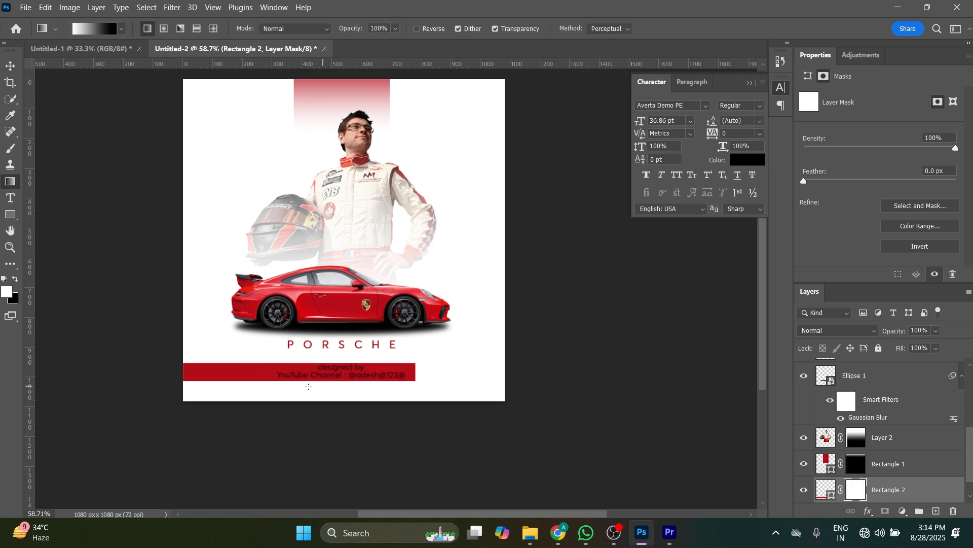
left_click_drag(167, 372, 325, 376)
key("v")
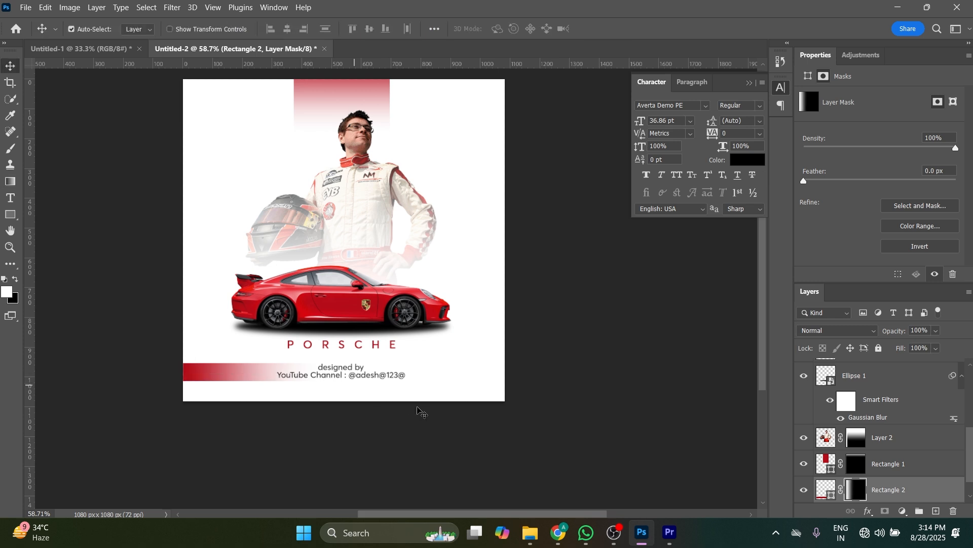
Step: Draw a small red rectangle of about 42 × 50 px to the right of the credit text, level with the faded bar
scroll(422, 409, "up", 2, "alt")
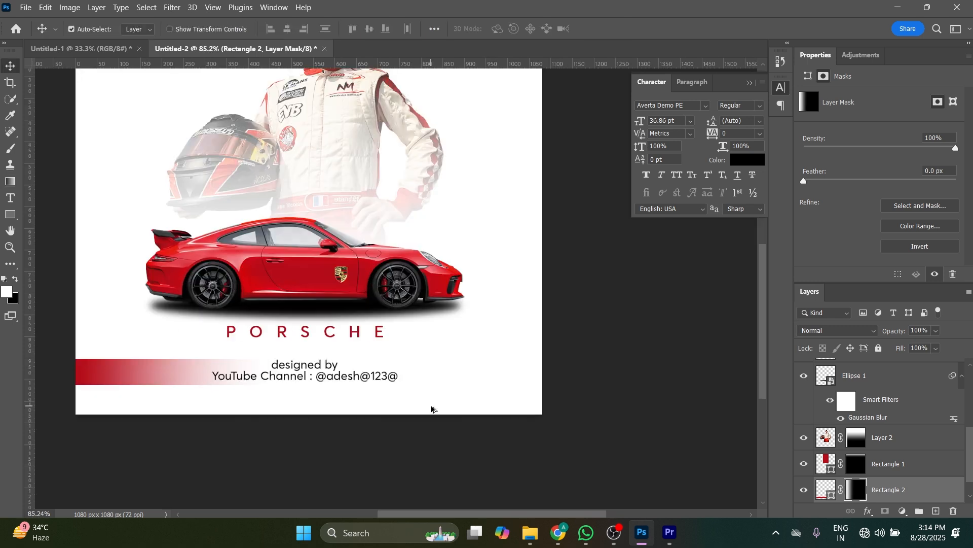
left_click(10, 215)
left_click_drag(475, 359, 492, 381)
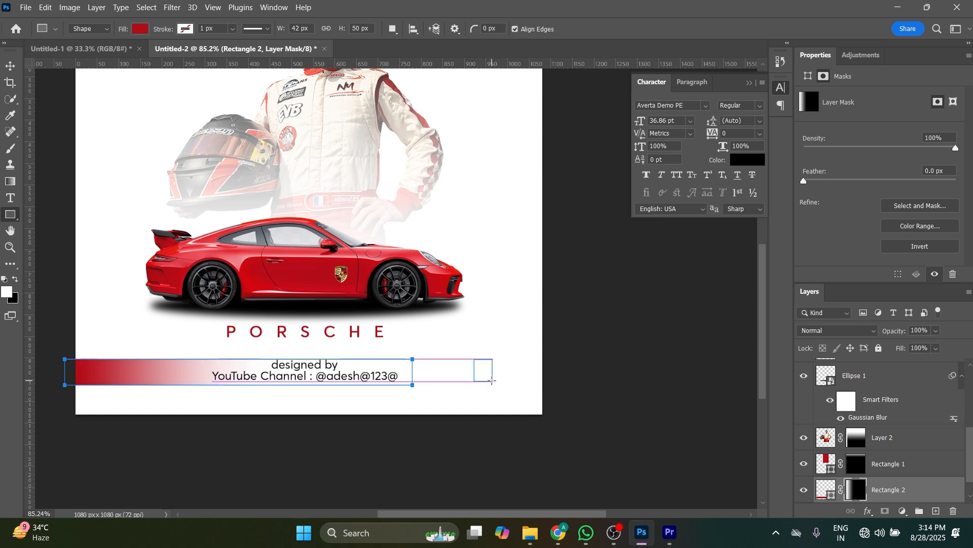
key("v")
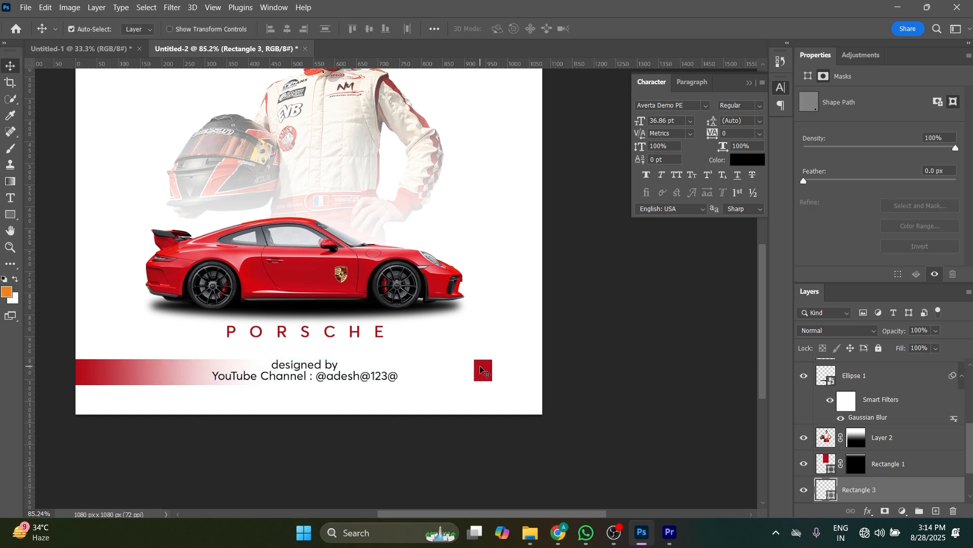
left_click(538, 407)
left_click(486, 371)
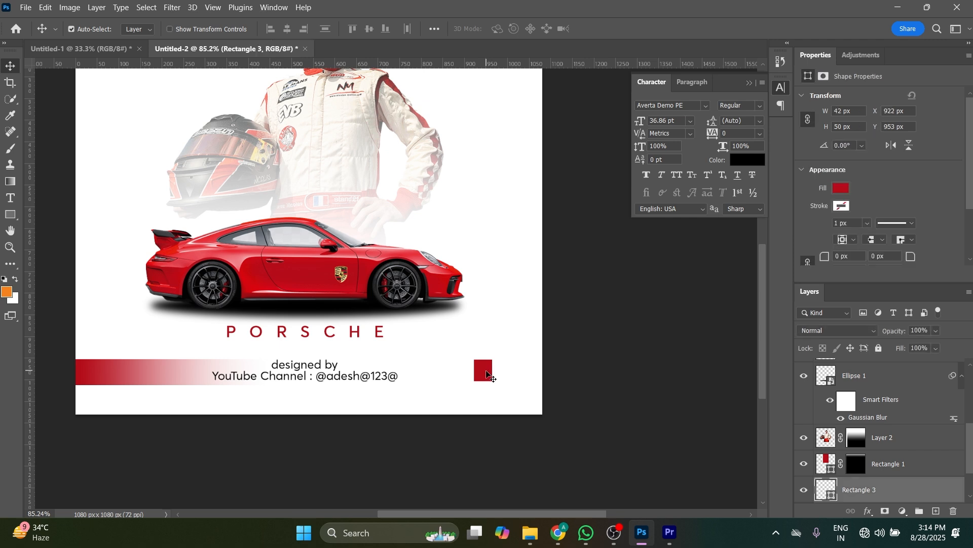
Step: Duplicate the small red rectangle directly to its right at X 978 px and change the copy's fill to black
left_click_drag(496, 375, 509, 375)
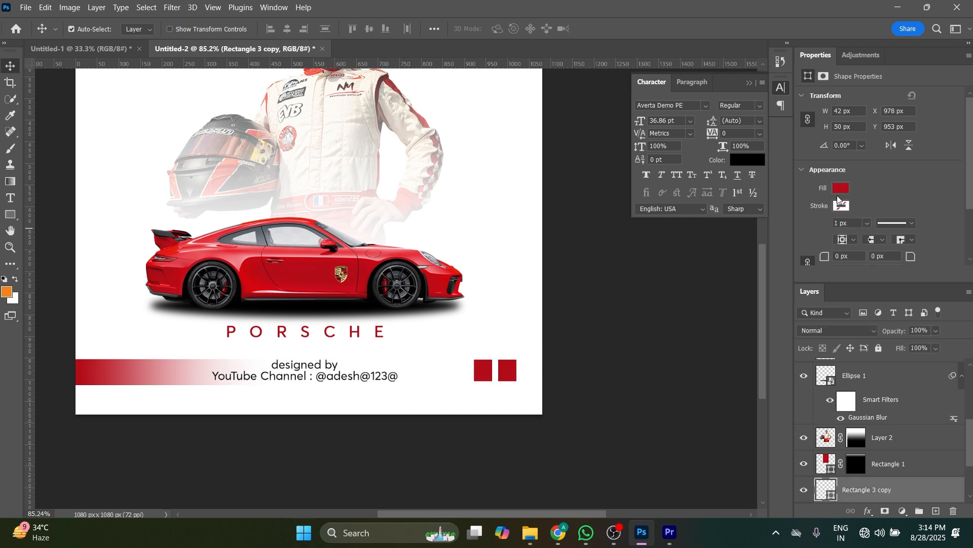
left_click(841, 188)
left_click(810, 256)
left_click_drag(582, 354, 482, 369)
scroll(505, 341, "down", 2)
left_click_drag(502, 285, 502, 394)
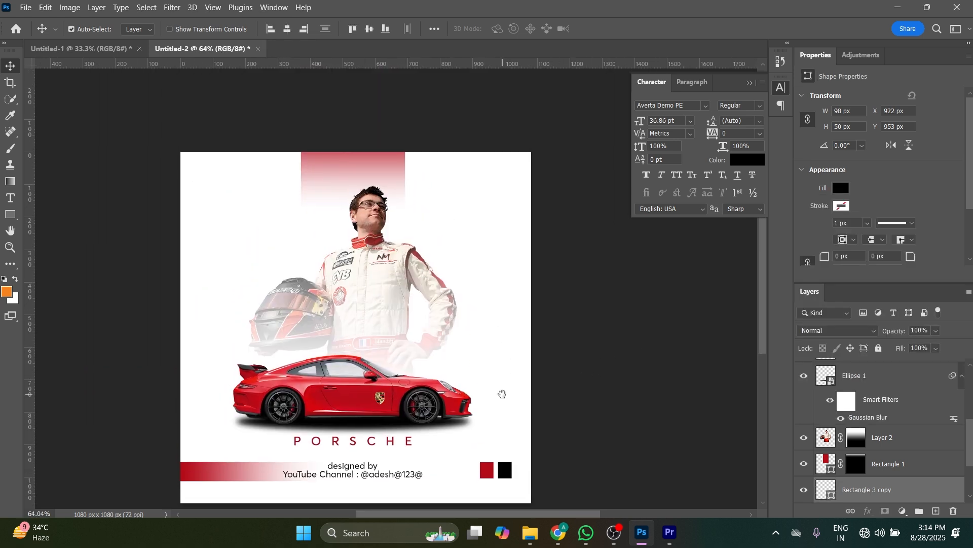
Step: Draw a black circle of about 28 × 28 px near the poster's upper right corner
left_click_drag(10, 214, 56, 223)
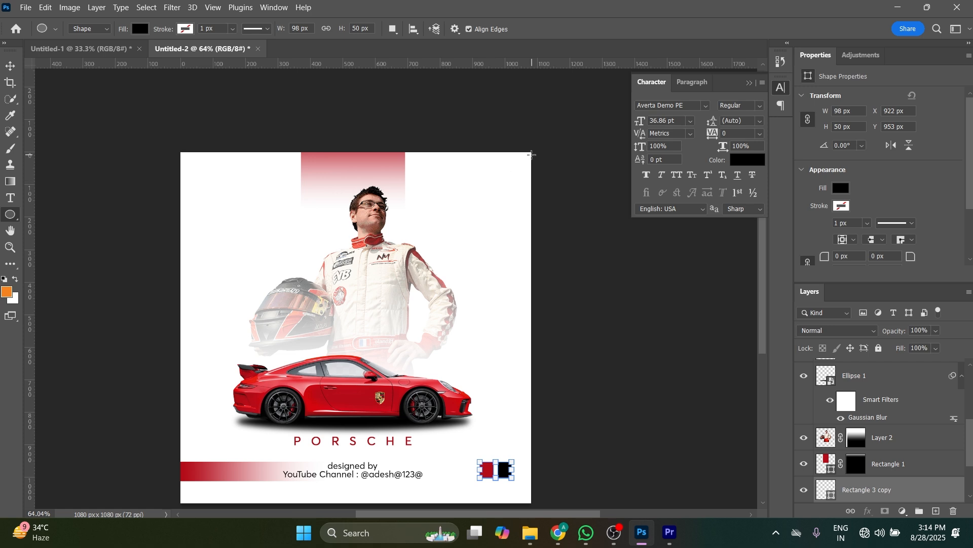
left_click_drag(497, 158, 505, 167)
key("v")
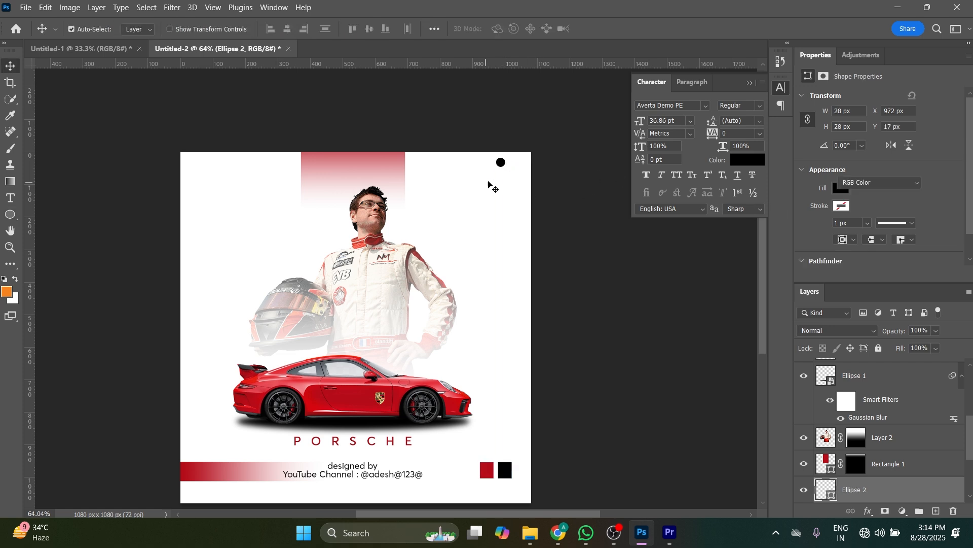
left_click(491, 184)
Step: Duplicate the black circle to form a side-by-side pair and fill the left circle with the recently used dark red
scroll(493, 178, "up", 3)
mouse_move(508, 157)
left_mouse_down()
mouse_move(538, 161)
mouse_move(517, 161)
left_mouse_up()
left_click(841, 188)
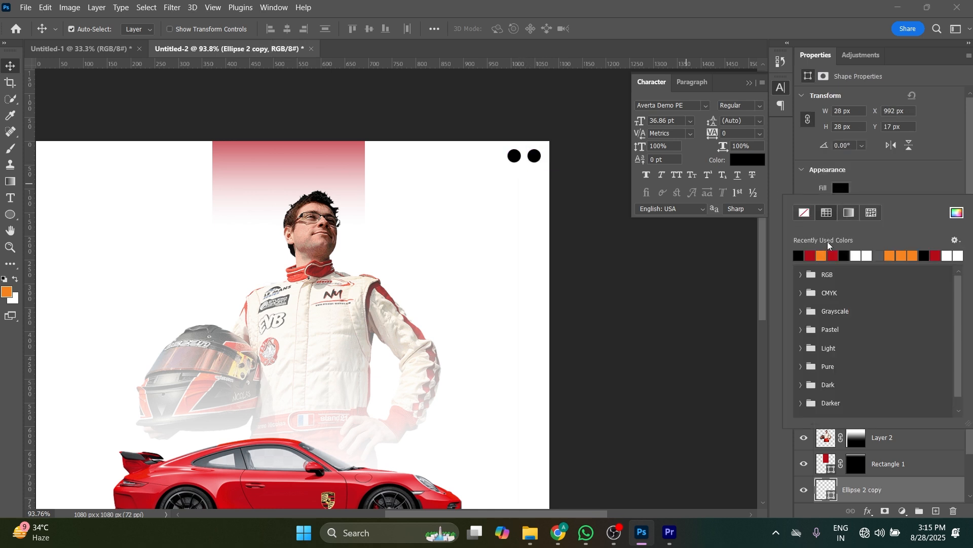
left_click(811, 256)
left_click(562, 211)
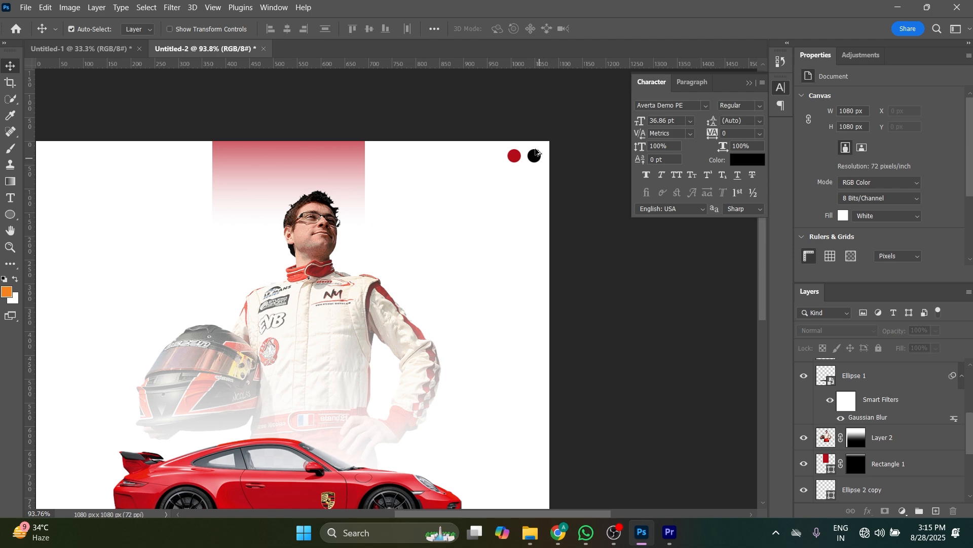
Step: Move both circles together inward from the poster's upper right corner to X 950 px, Y 27 px
scroll(536, 151, "up", 3)
scroll(538, 158, "down", 5)
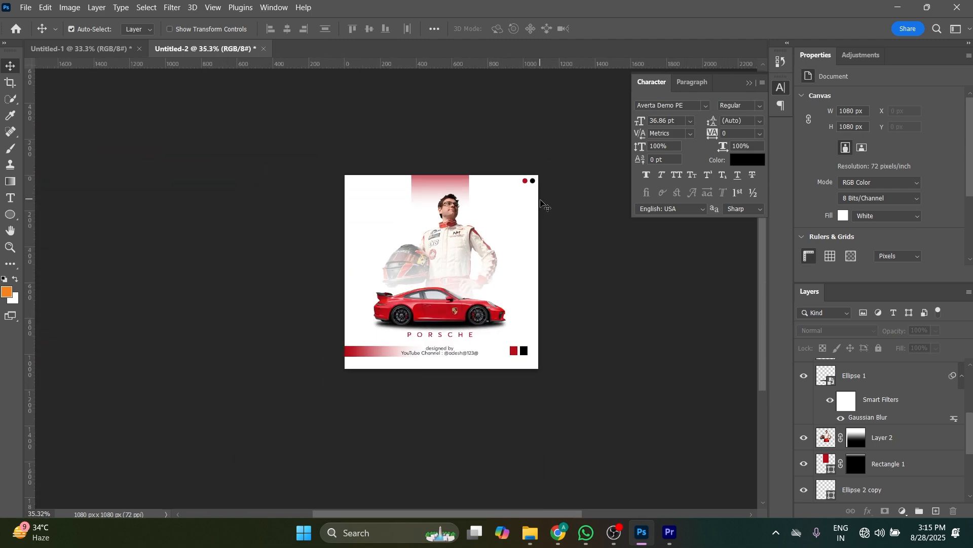
left_click_drag(514, 147, 547, 188)
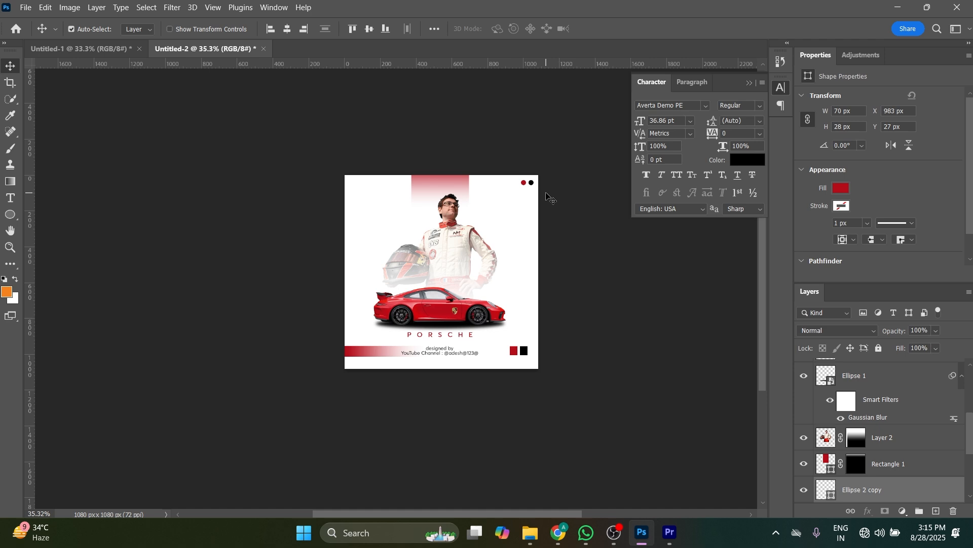
key("shift+Left")
scroll(546, 223, "up", 3)
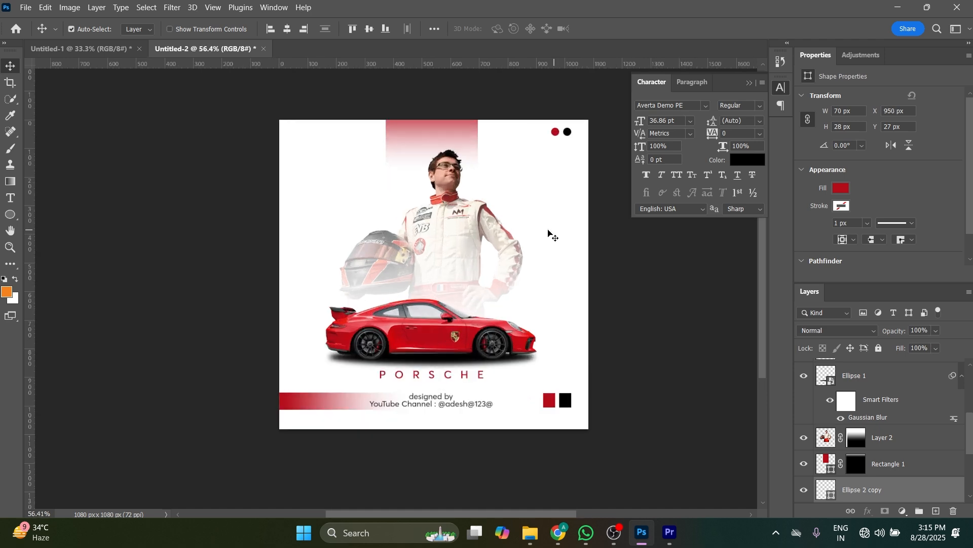
Step: Check the circles' alignment with the black rectangle's right edge using a temporary vertical guide, and remove the guide
scroll(548, 234, "right", 3)
left_click_drag(35, 236, 421, 242)
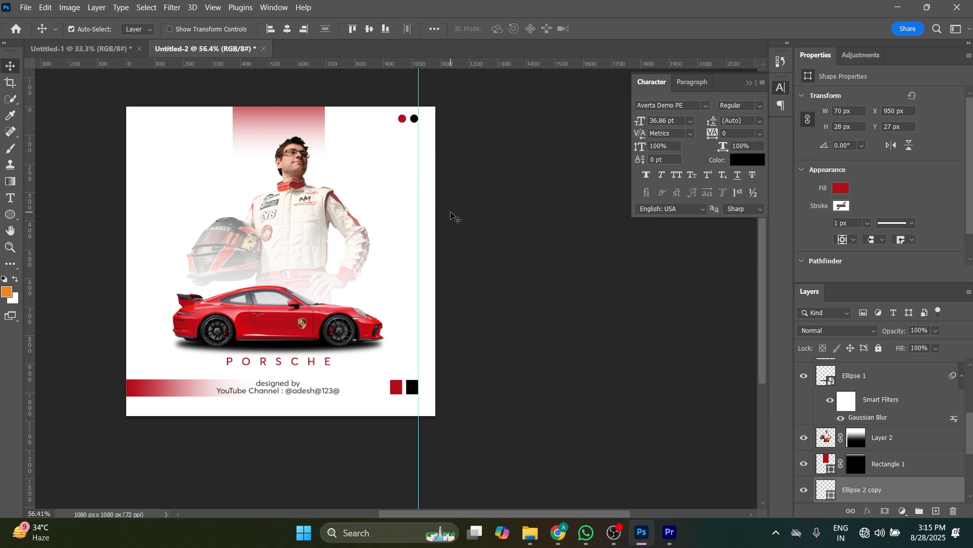
key("Delete")
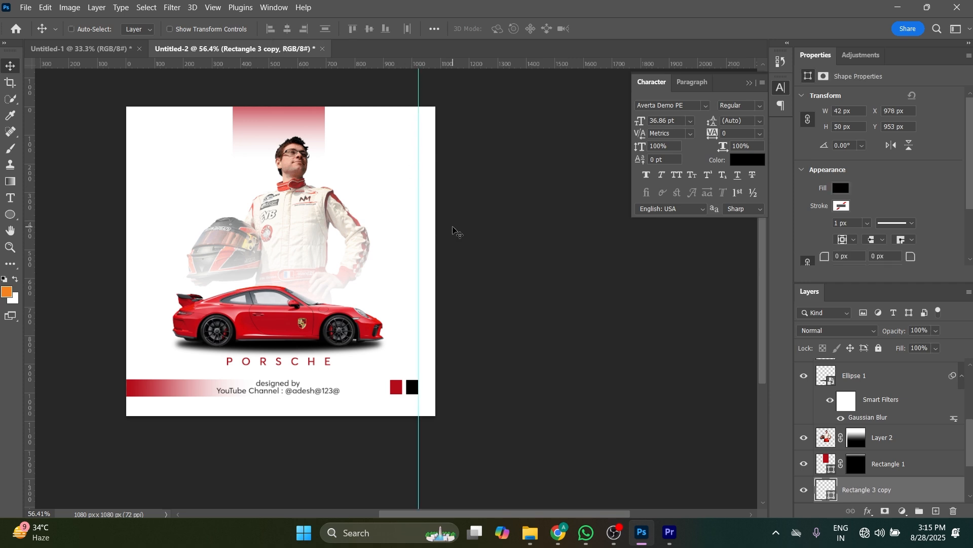
key("ctrl+z")
left_click_drag(419, 239, 418, 239)
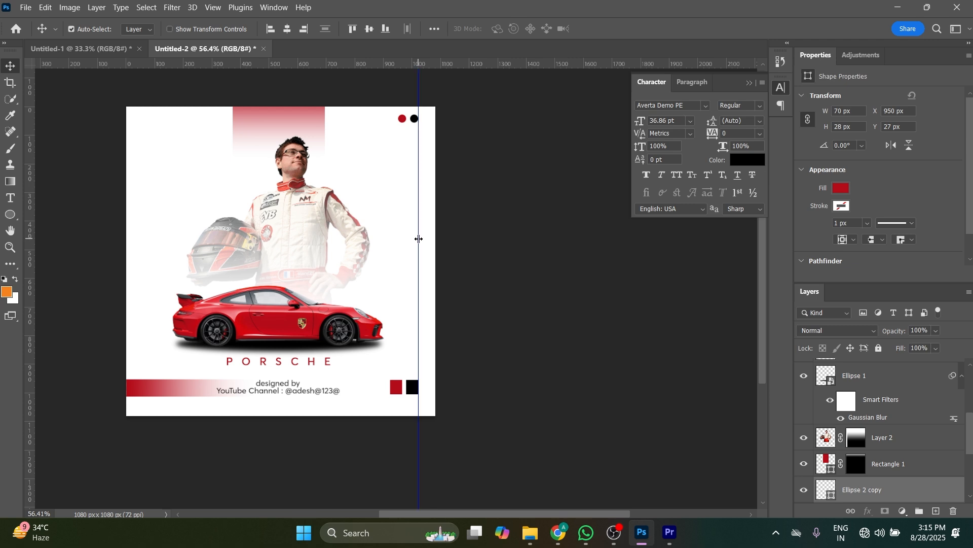
key("Delete")
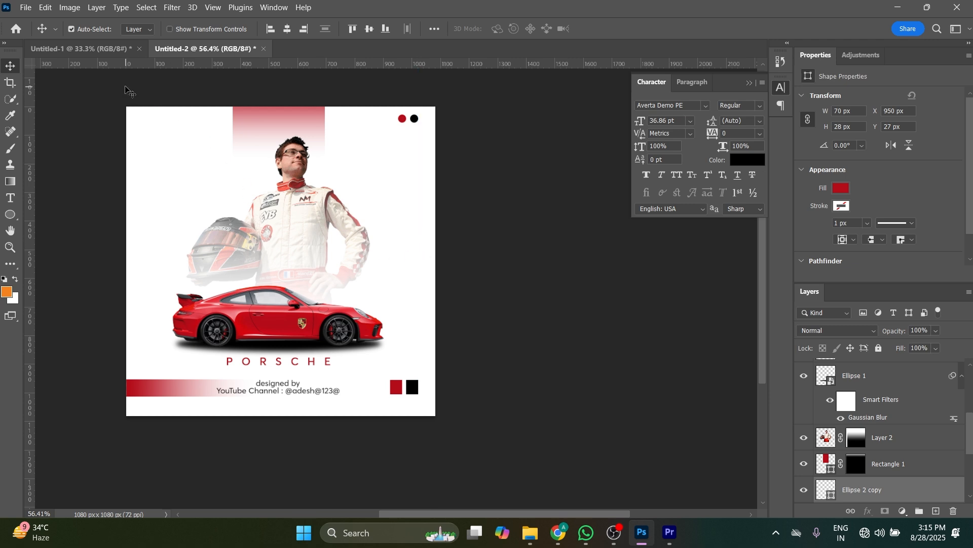
Step: Select all the poster artwork and shift it down together by 20 px
left_click_drag(126, 91, 436, 292)
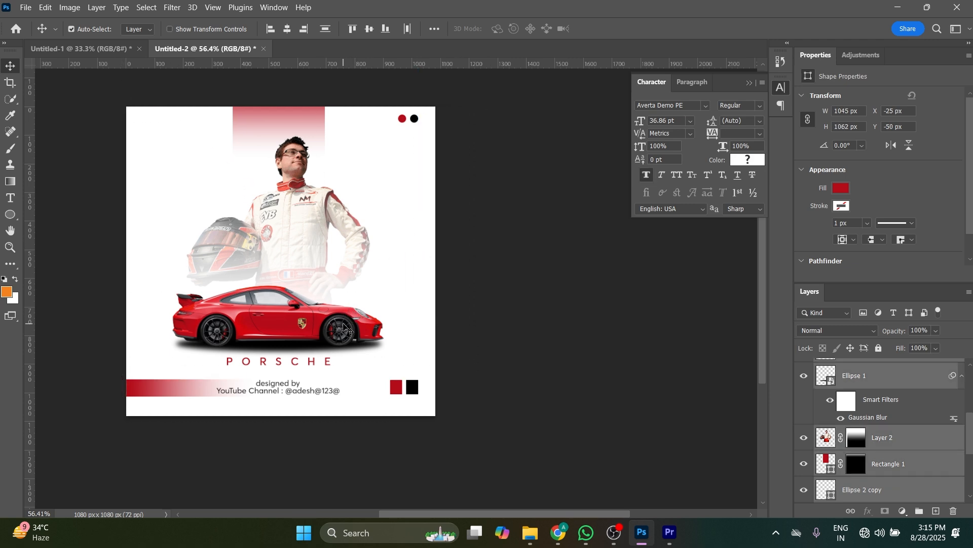
left_click_drag(343, 326, 343, 331)
left_click(507, 300)
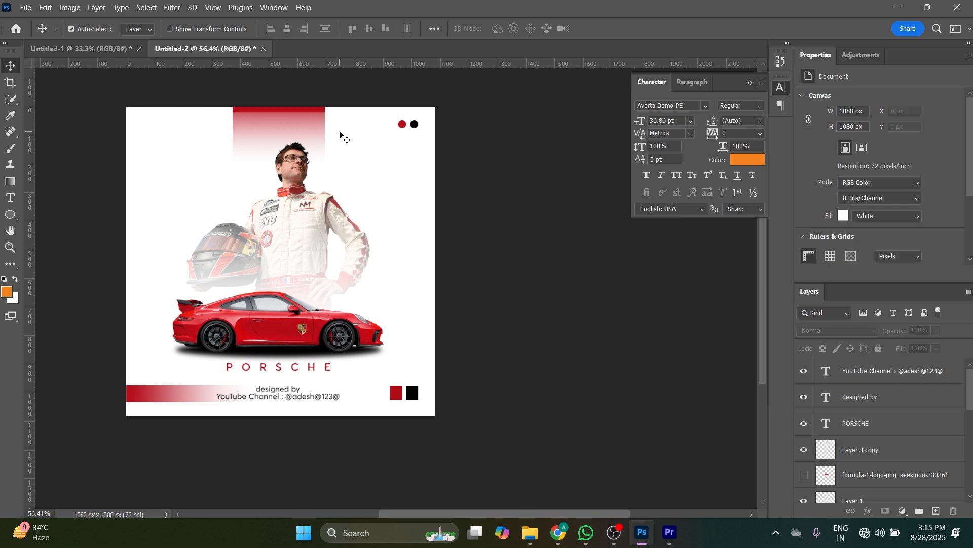
Step: Redraw the white-to-black gradient on the central red bar's layer mask, fading from above the poster down to the driver's torso
left_click(316, 124)
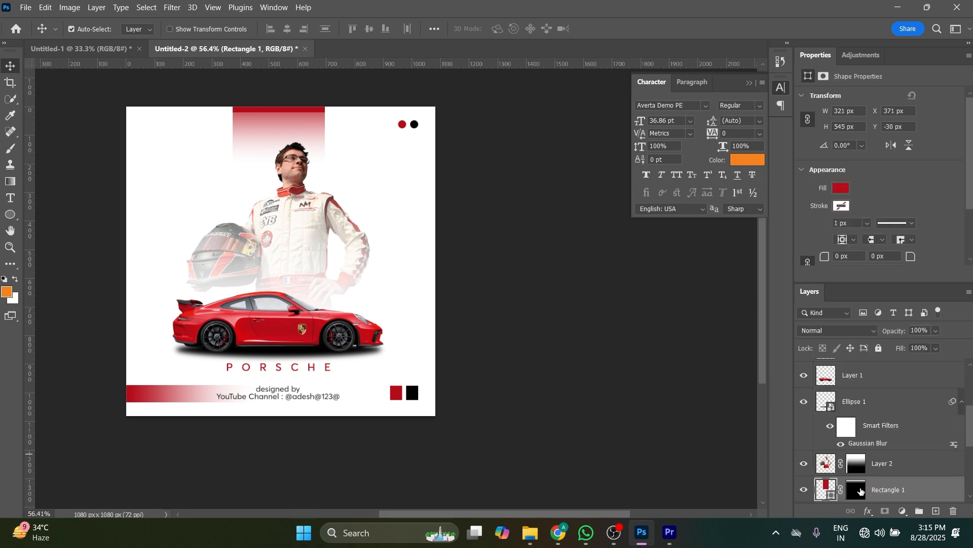
left_click(859, 490)
key("g")
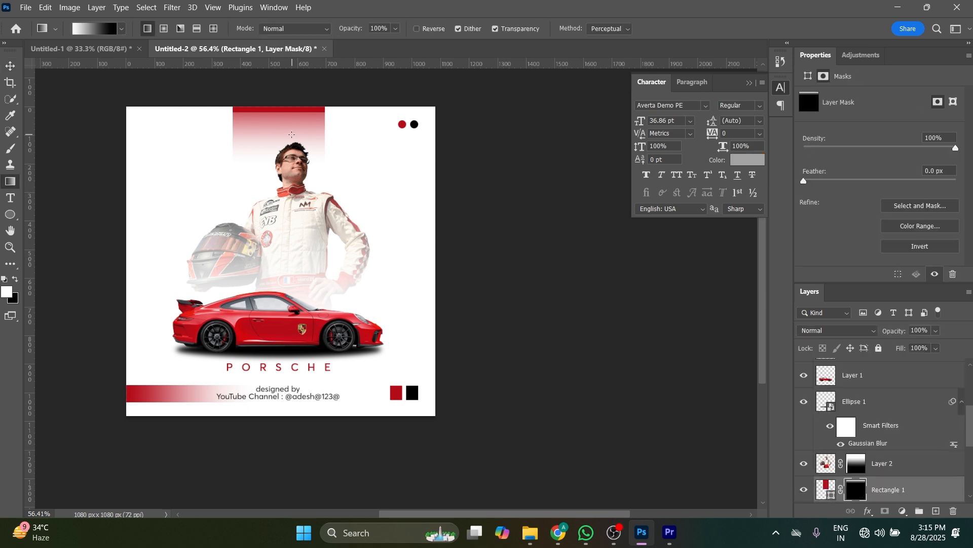
left_click_drag(301, 251, 290, 167)
left_click_drag(294, 68, 289, 262)
key("v")
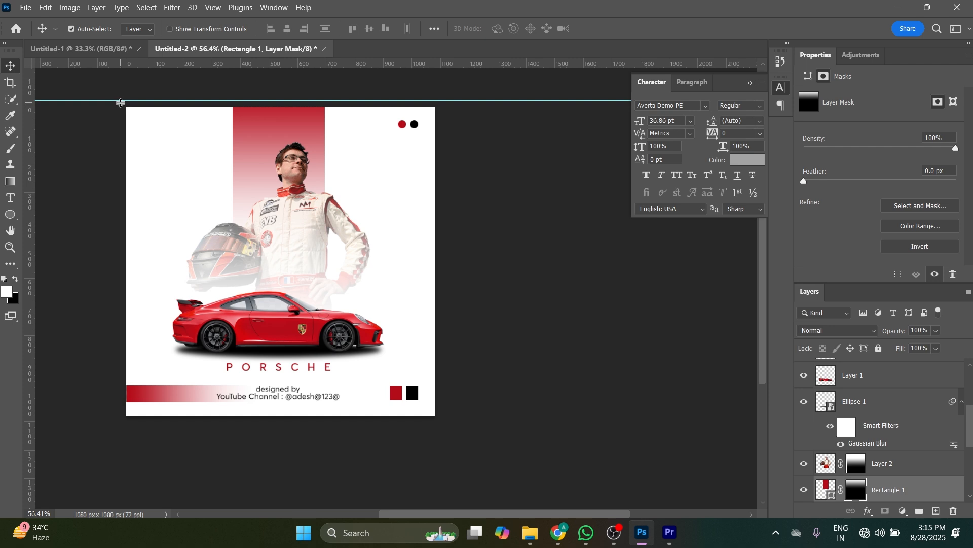
left_click_drag(120, 102, 168, 28)
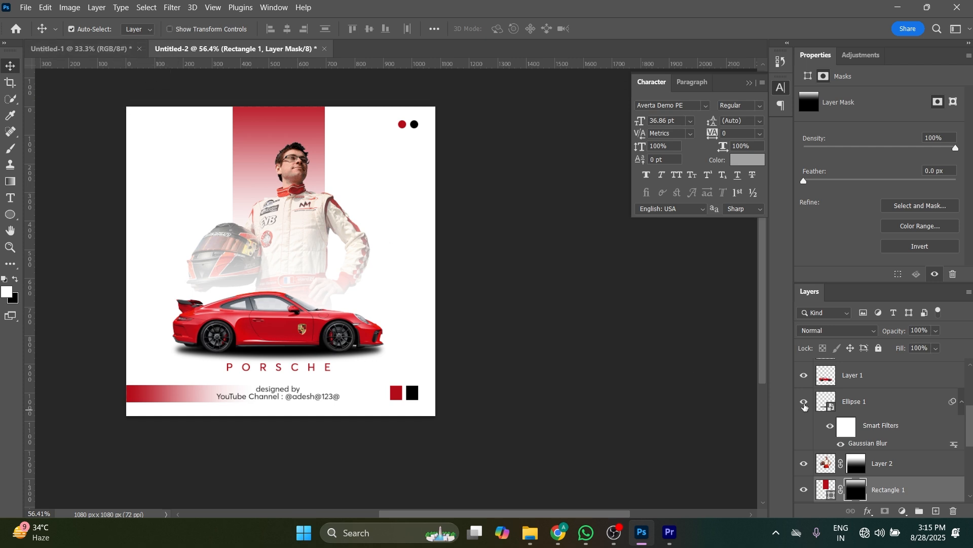
Step: Show the hidden Formula 1 logo layer, scale the logo down and place it in the poster's upper left corner
scroll(804, 406, "up", 3)
left_click(805, 475)
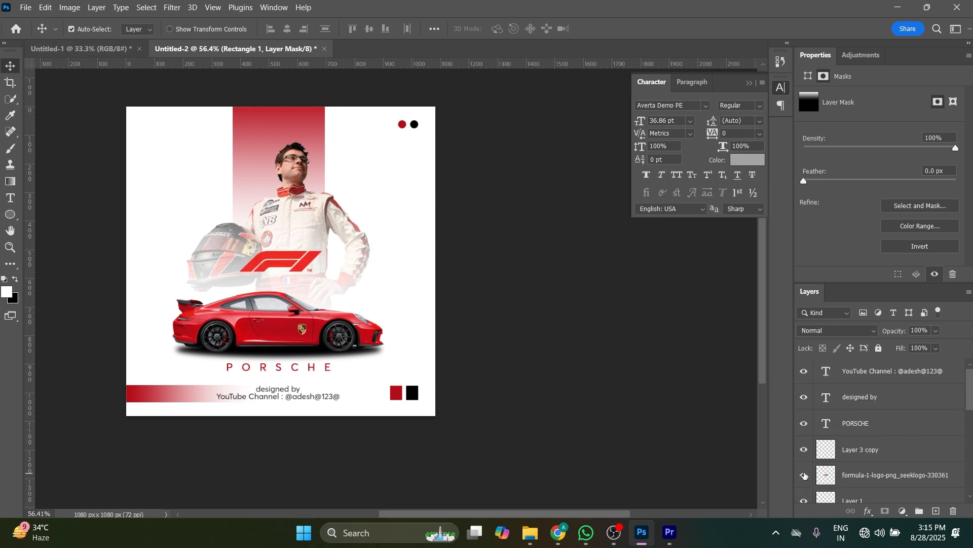
key("ctrl+t")
key("Return")
left_click_drag(304, 265, 178, 120)
key("ctrl+t")
key("Return")
left_click(500, 215)
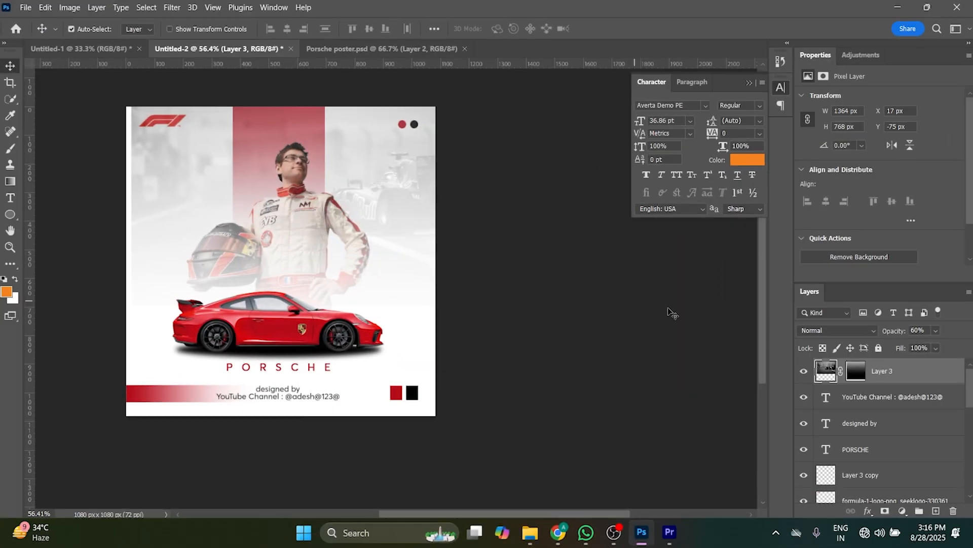
Step: Move the faded racing photo layer directly above Background and position the photo at X -25 px, Y -30 px to cover the poster
left_click_drag(903, 381, 880, 477)
left_click_drag(397, 182, 378, 189)
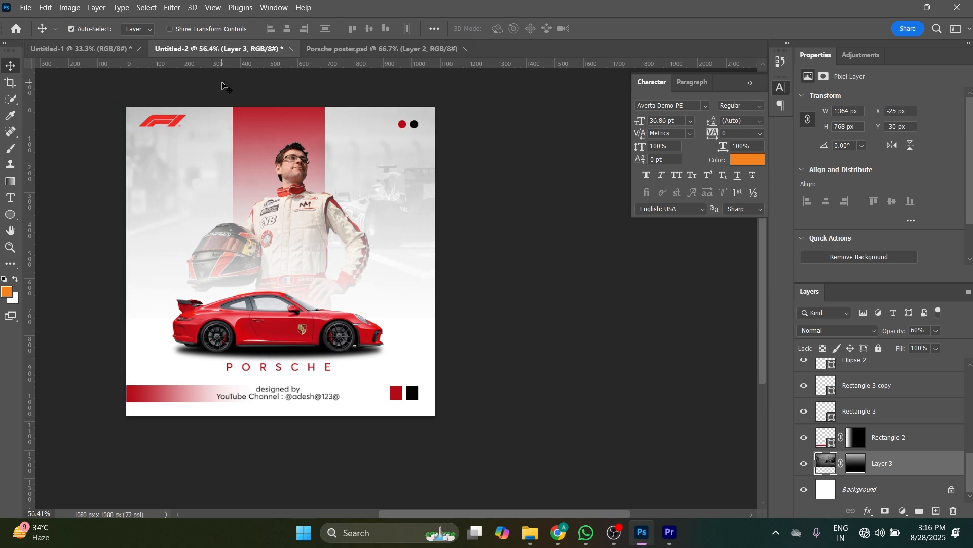
scroll(225, 85, "up", 4)
left_click_drag(225, 85, 313, 167)
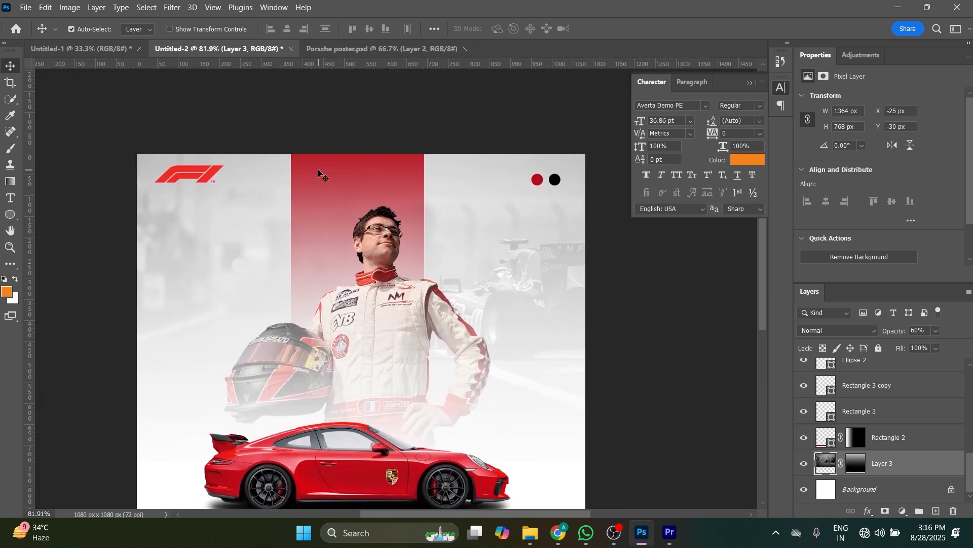
scroll(318, 169, "down", 2)
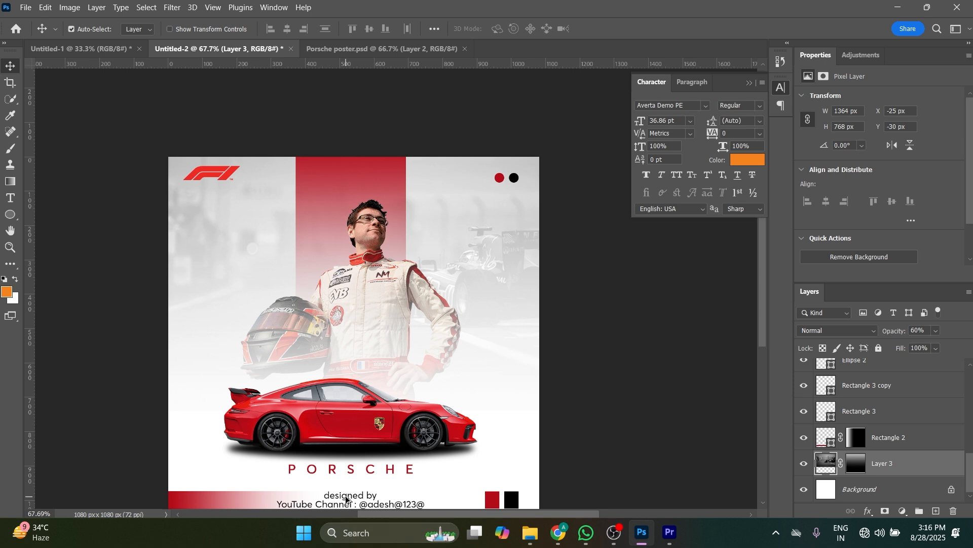
Step: Duplicate the "designed by" text to the top of the central red bar and colour the copy white (ffffff)
left_click_drag(346, 499, 349, 169)
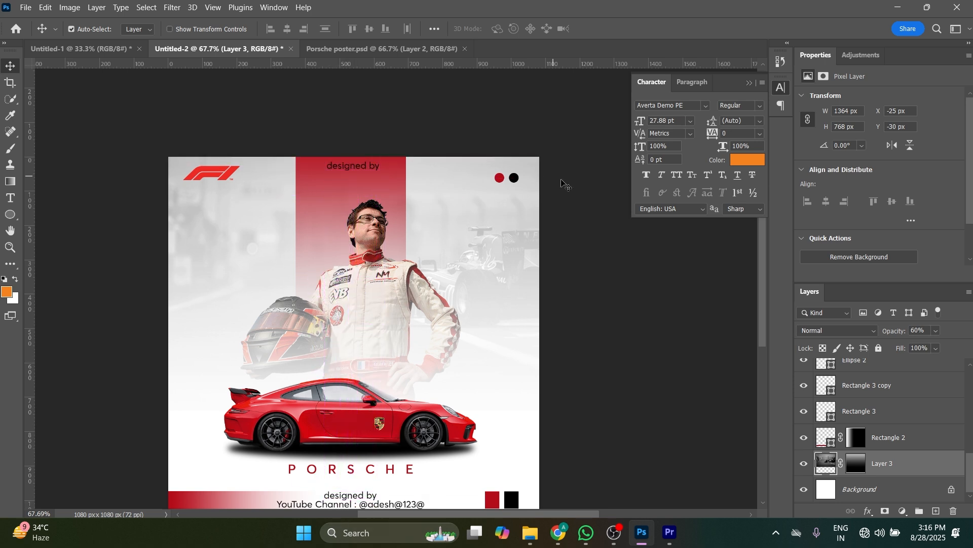
left_click(739, 164)
left_click_drag(674, 245, 517, 135)
key("Return")
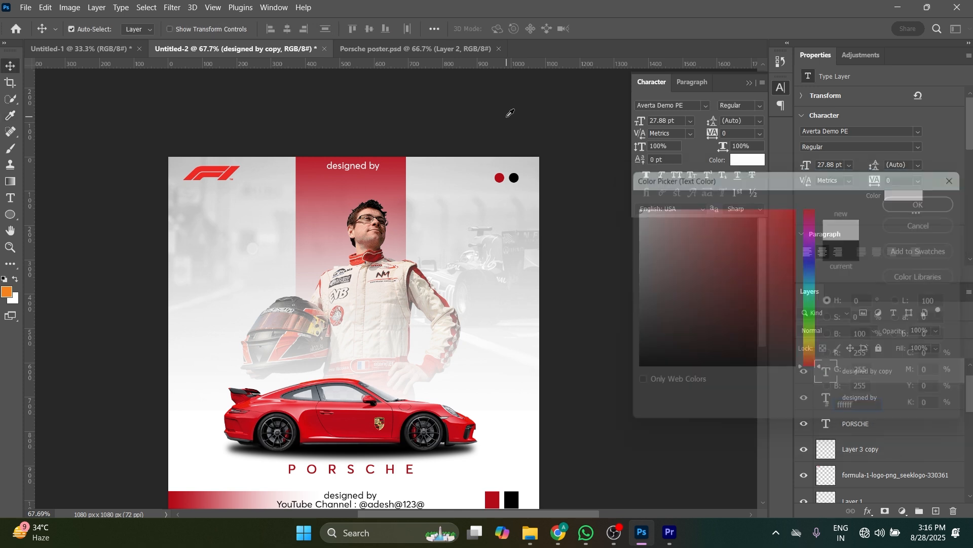
Step: Replace the white copy's text with CHAMPIONS and set its tracking to 260
double_click(352, 166)
key("BackSpace")
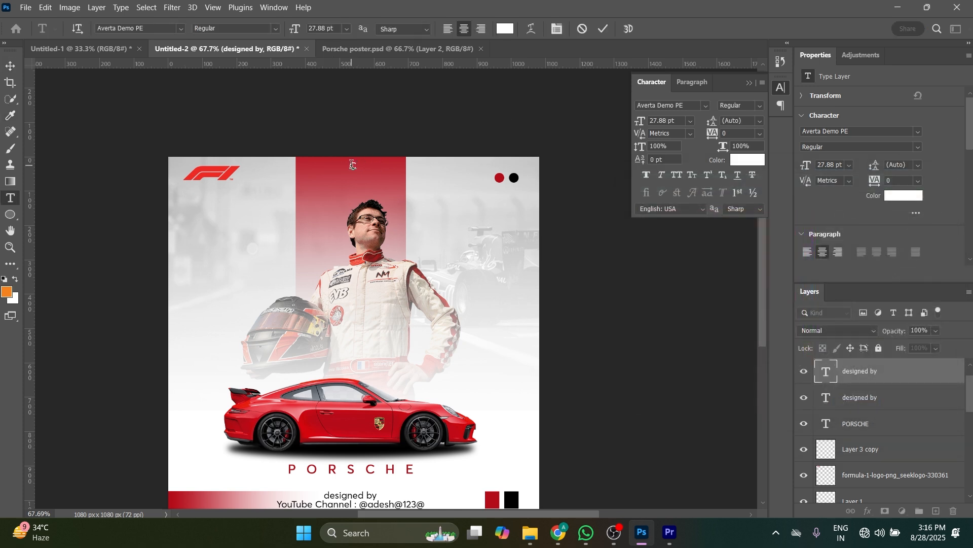
type("CHAMPIONS")
left_click(10, 66)
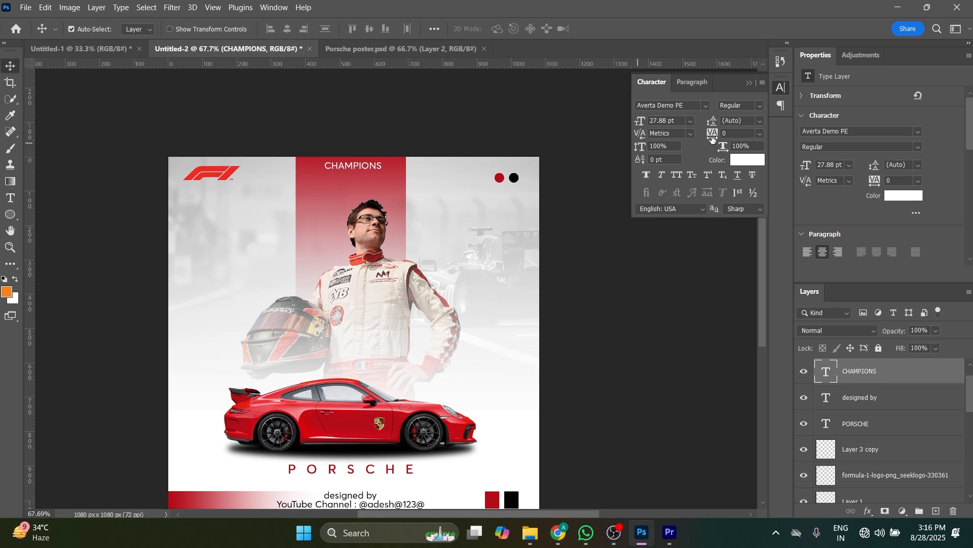
left_click_drag(713, 136, 721, 136)
Step: Align the CHAMPIONS text and the central red bar on their horizontal centres
left_click(376, 191, "shift")
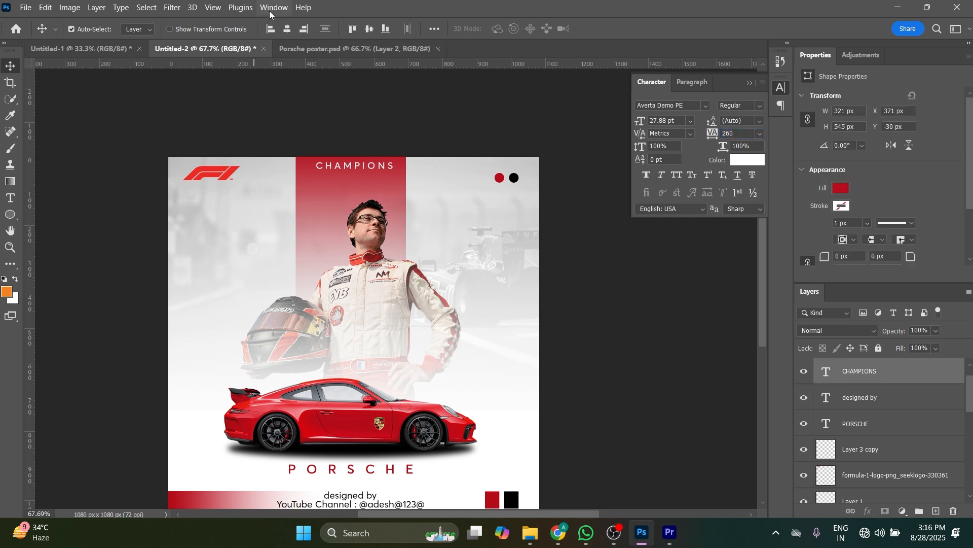
left_click(287, 28)
left_click(431, 102)
scroll(429, 169, "down", 3)
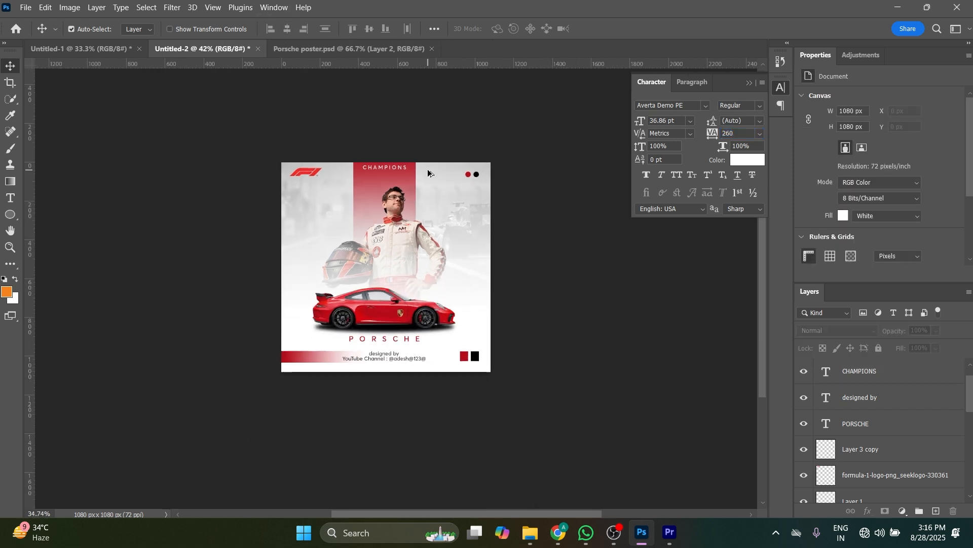
Step: Lock the racing photo layer and align the central artwork on its horizontal centres, leaving out the crest badge and lower red bar
left_click(432, 193)
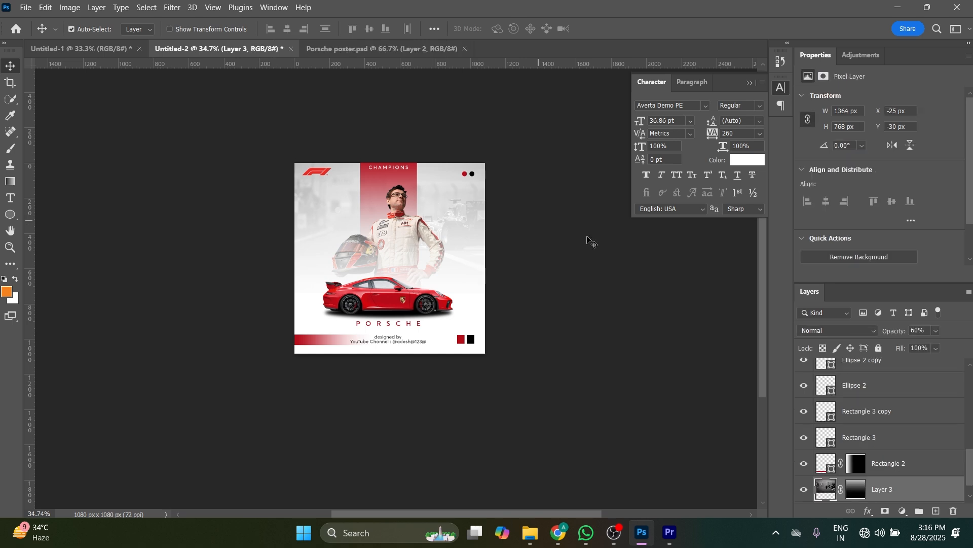
left_click(879, 349)
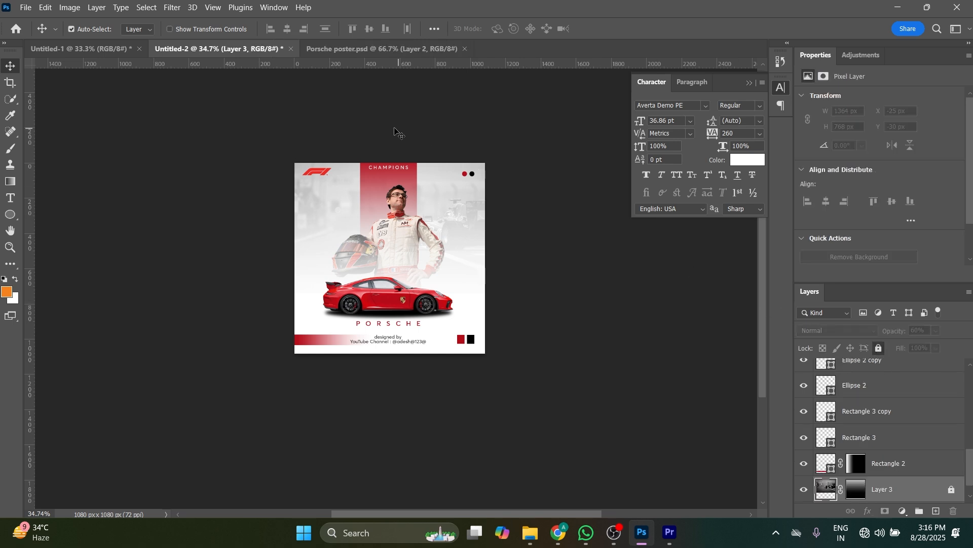
left_click_drag(388, 126, 414, 358)
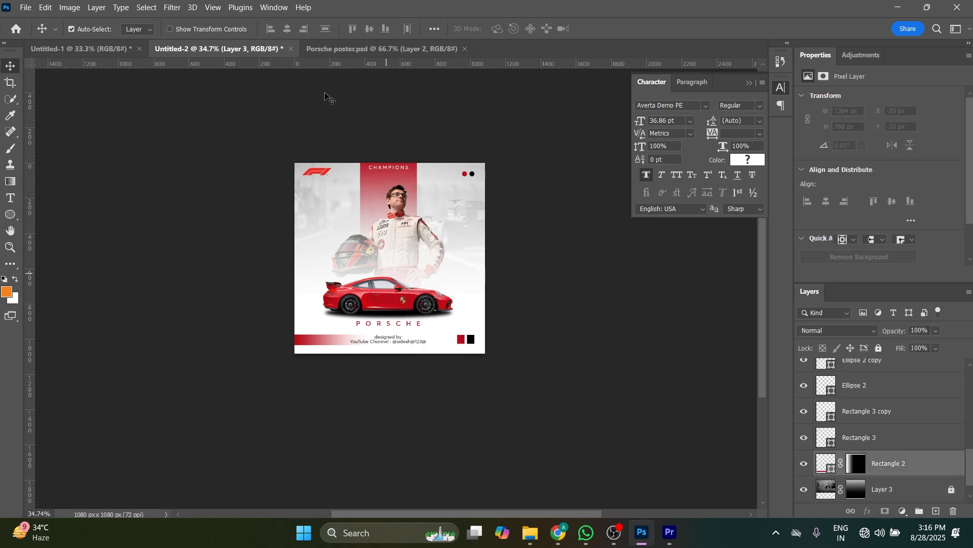
left_click(289, 30)
key("ctrl+z")
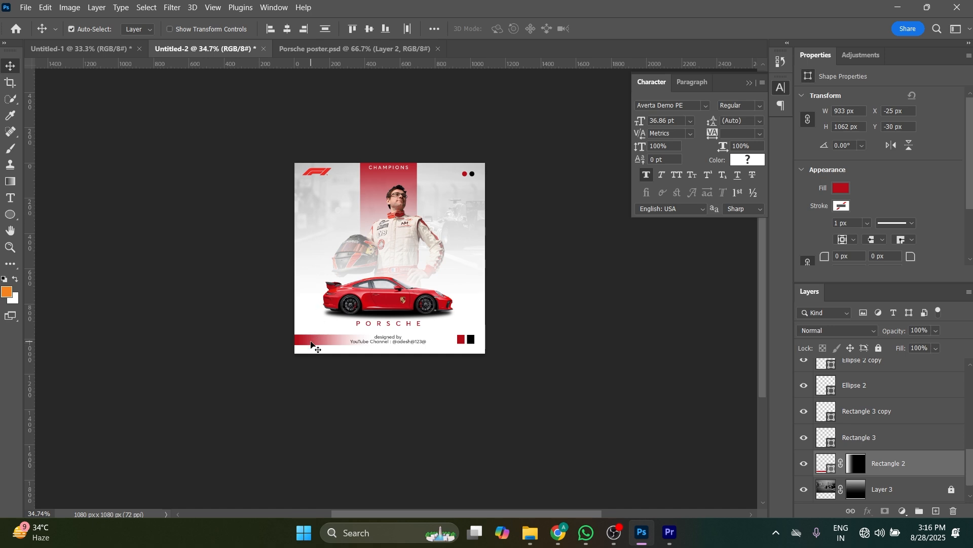
left_click(288, 32)
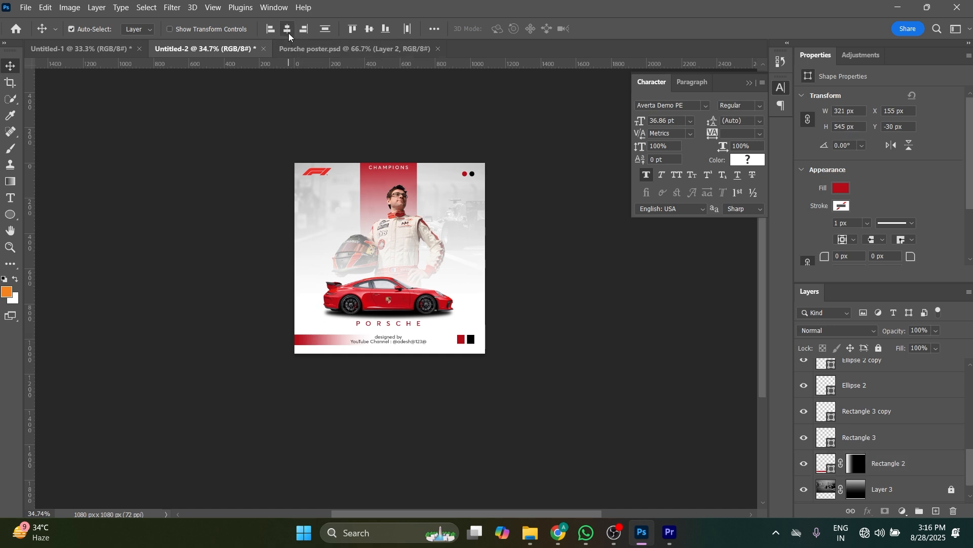
key("ctrl+z")
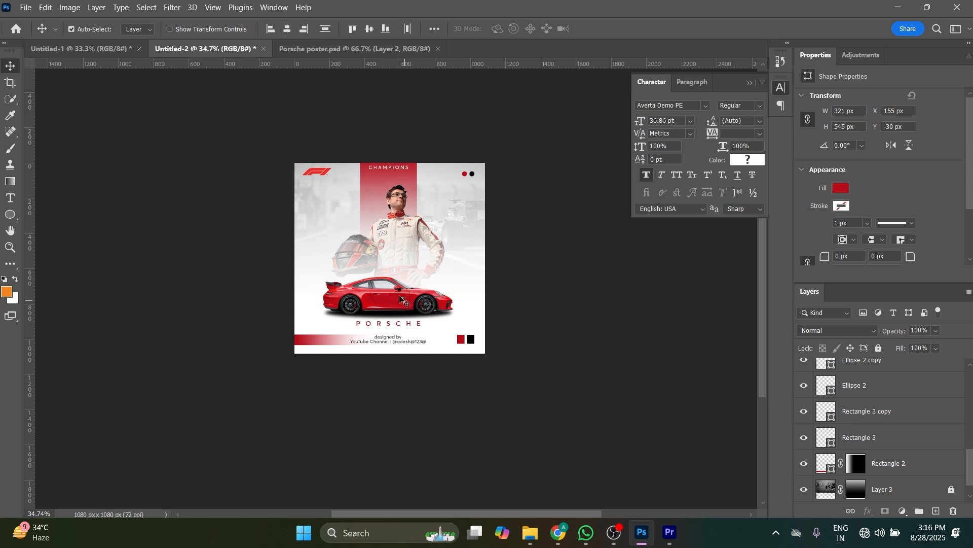
left_click(287, 29)
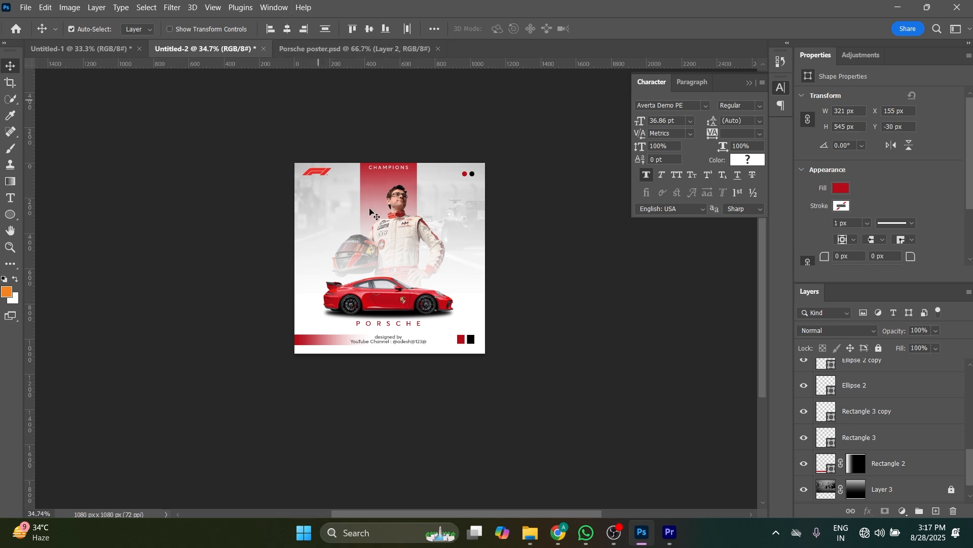
left_click(541, 346)
scroll(469, 352, "up", 2)
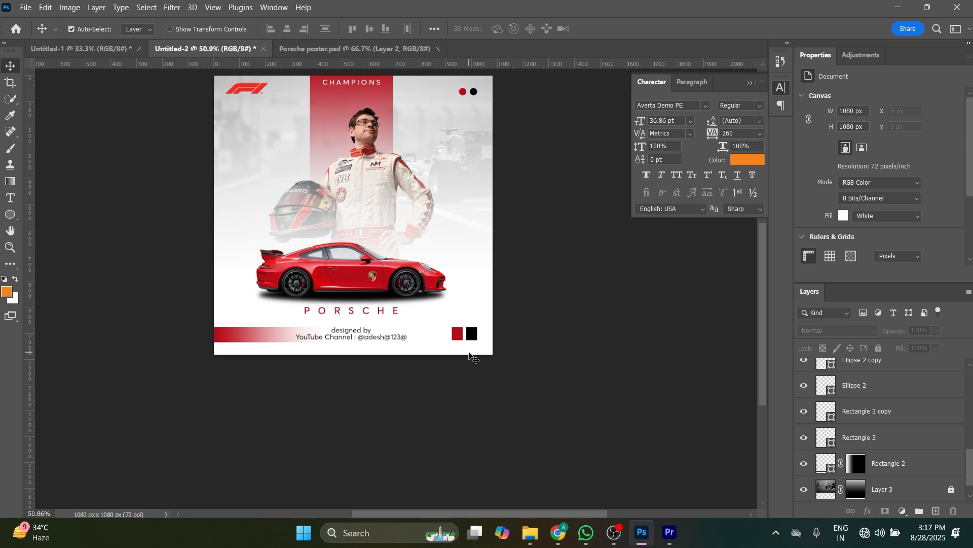
left_click_drag(445, 309, 451, 344)
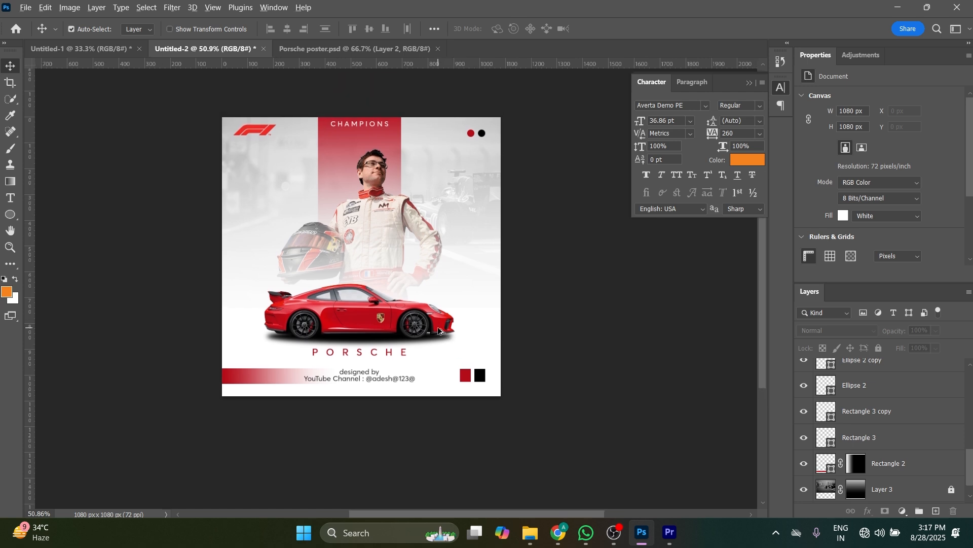
scroll(439, 329, "up", 1)
scroll(435, 327, "up", 1)
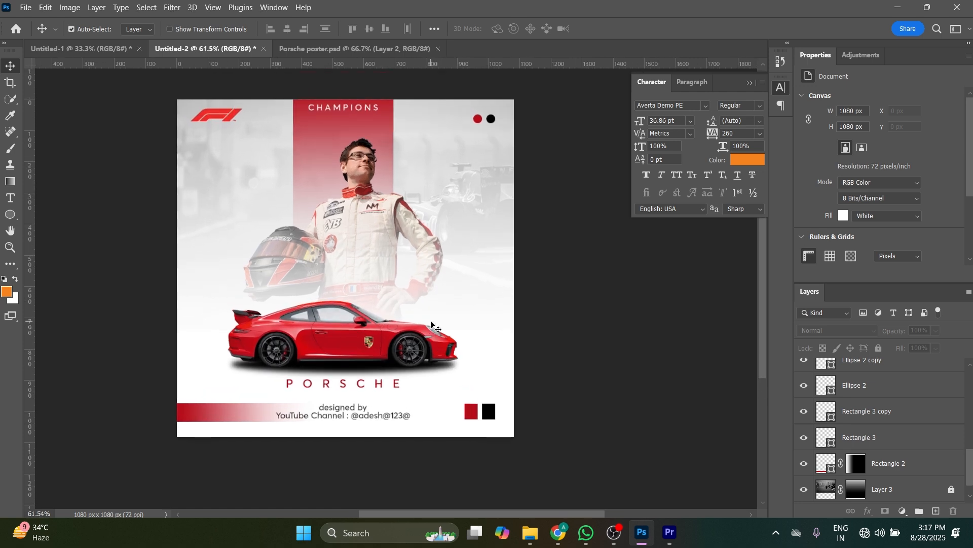